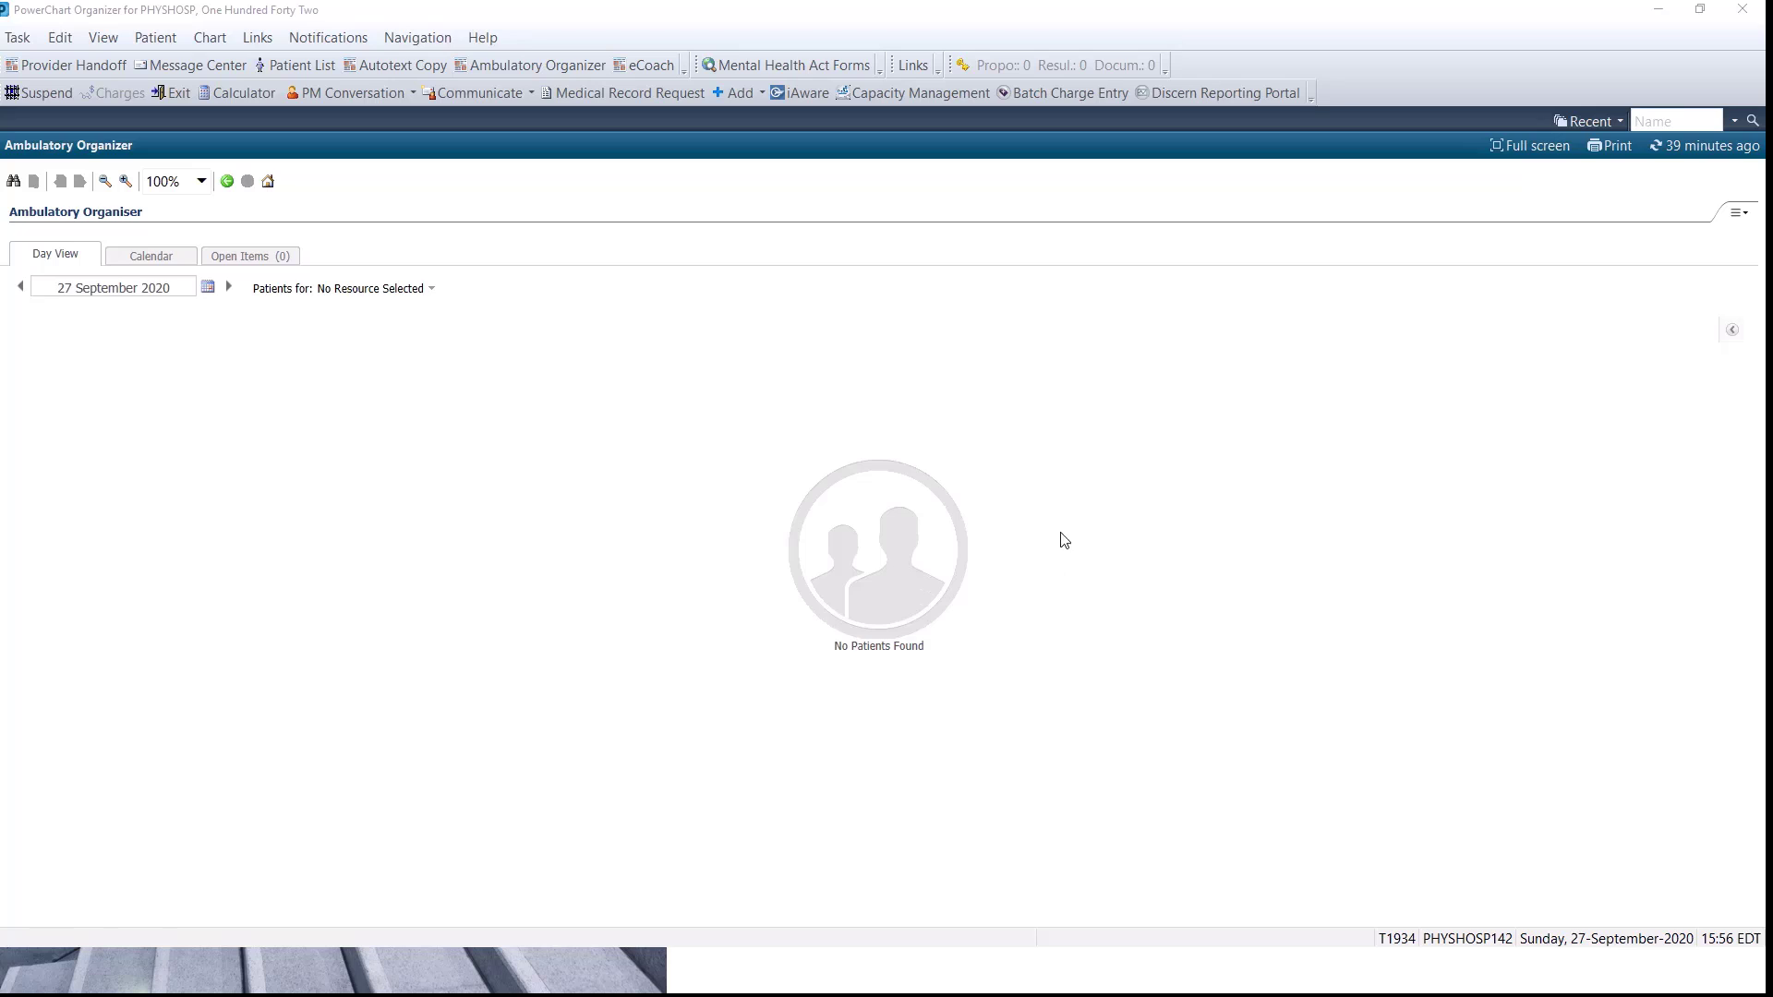
Open list maintenance in the Patient List view and start a new patient list of type Location.
left_click(1671, 123)
left_click(104, 38)
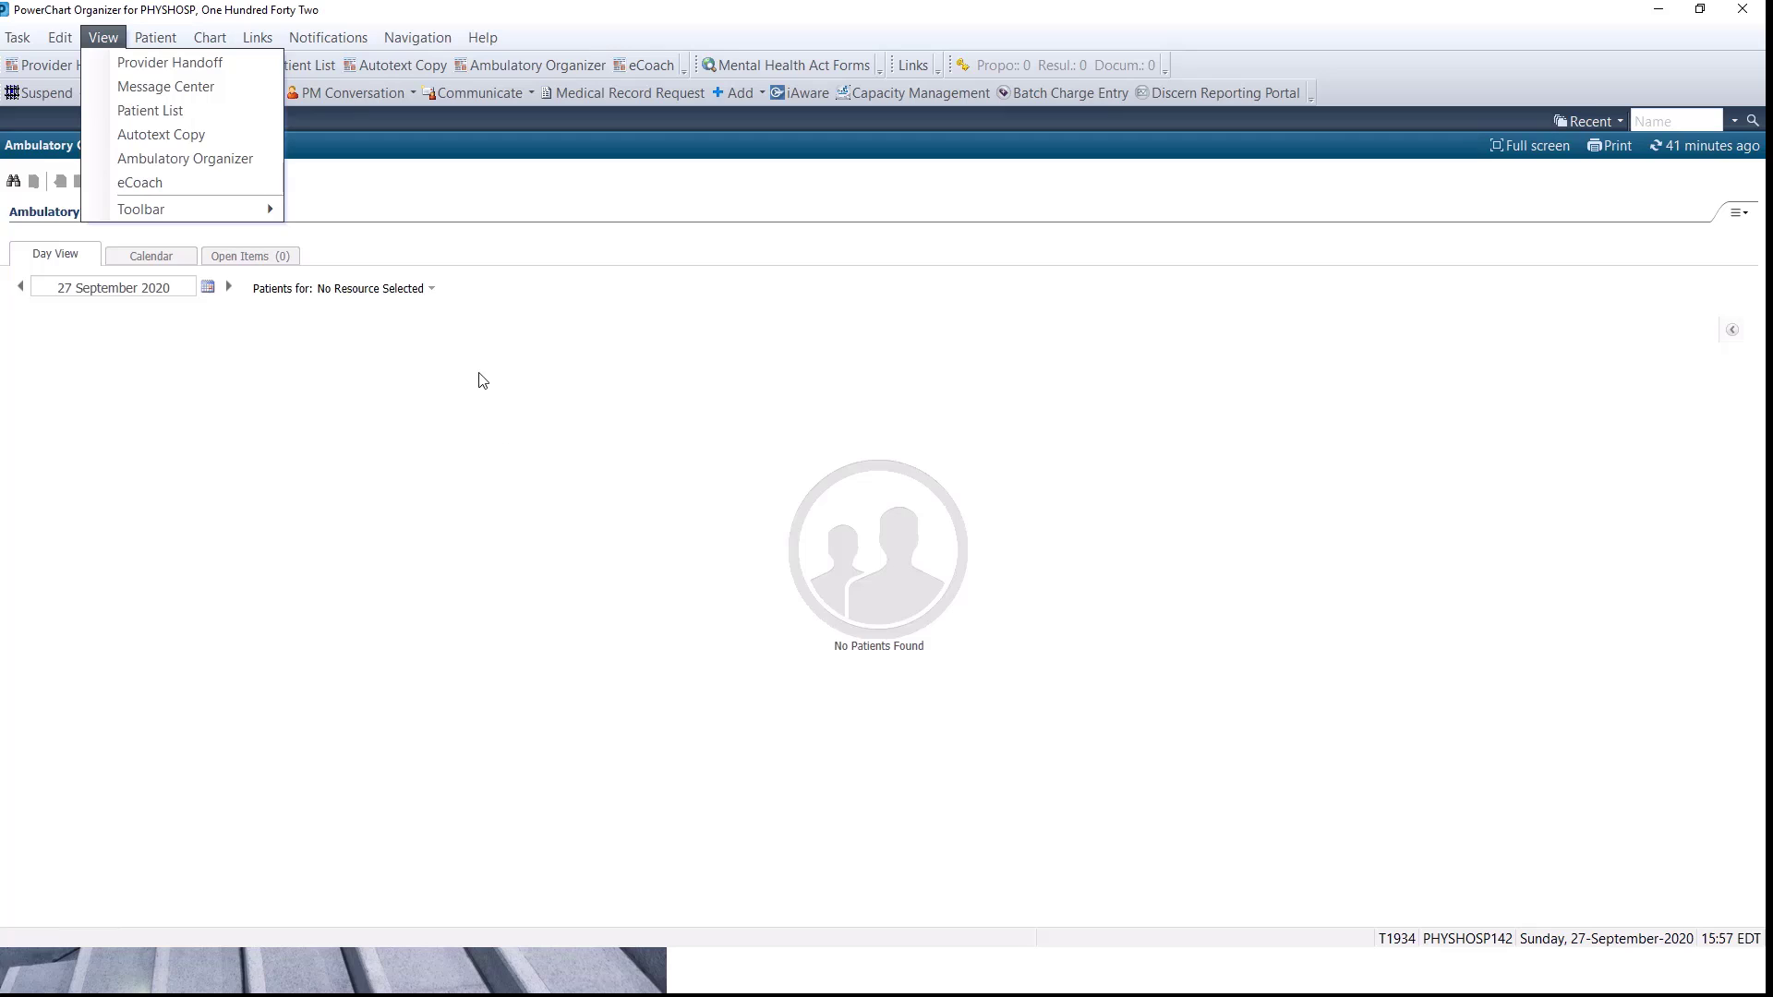
left_click(174, 109)
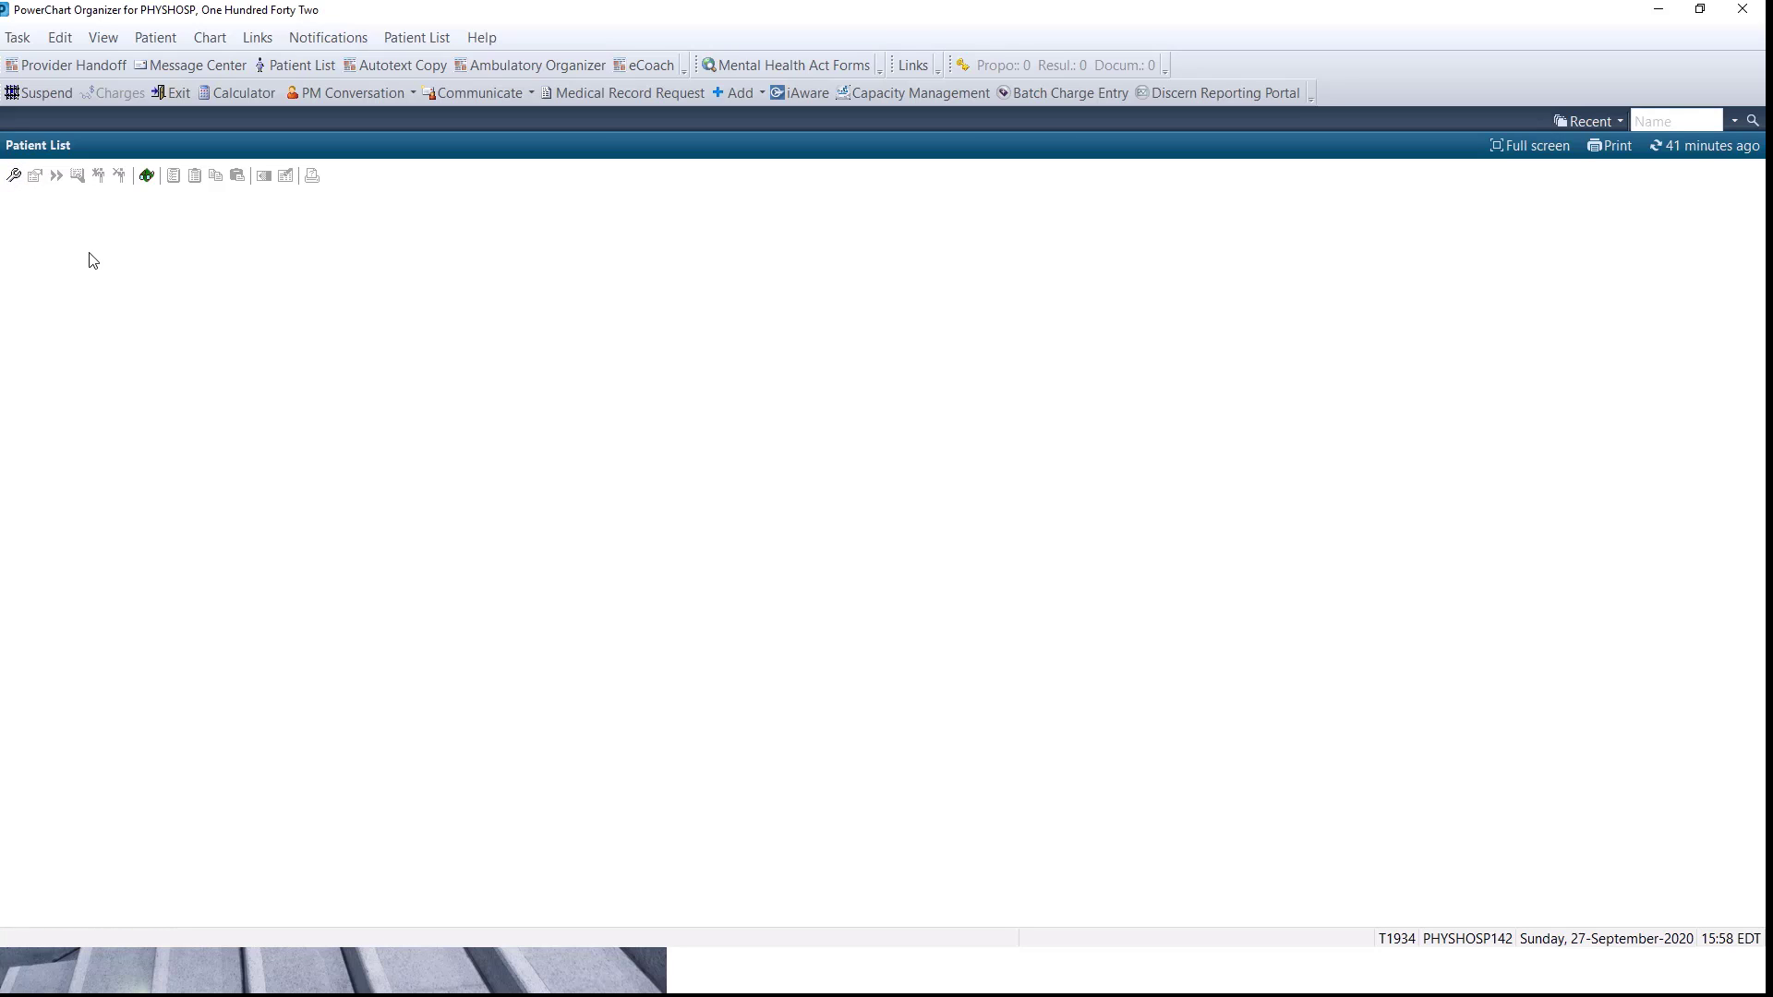
left_click(14, 176)
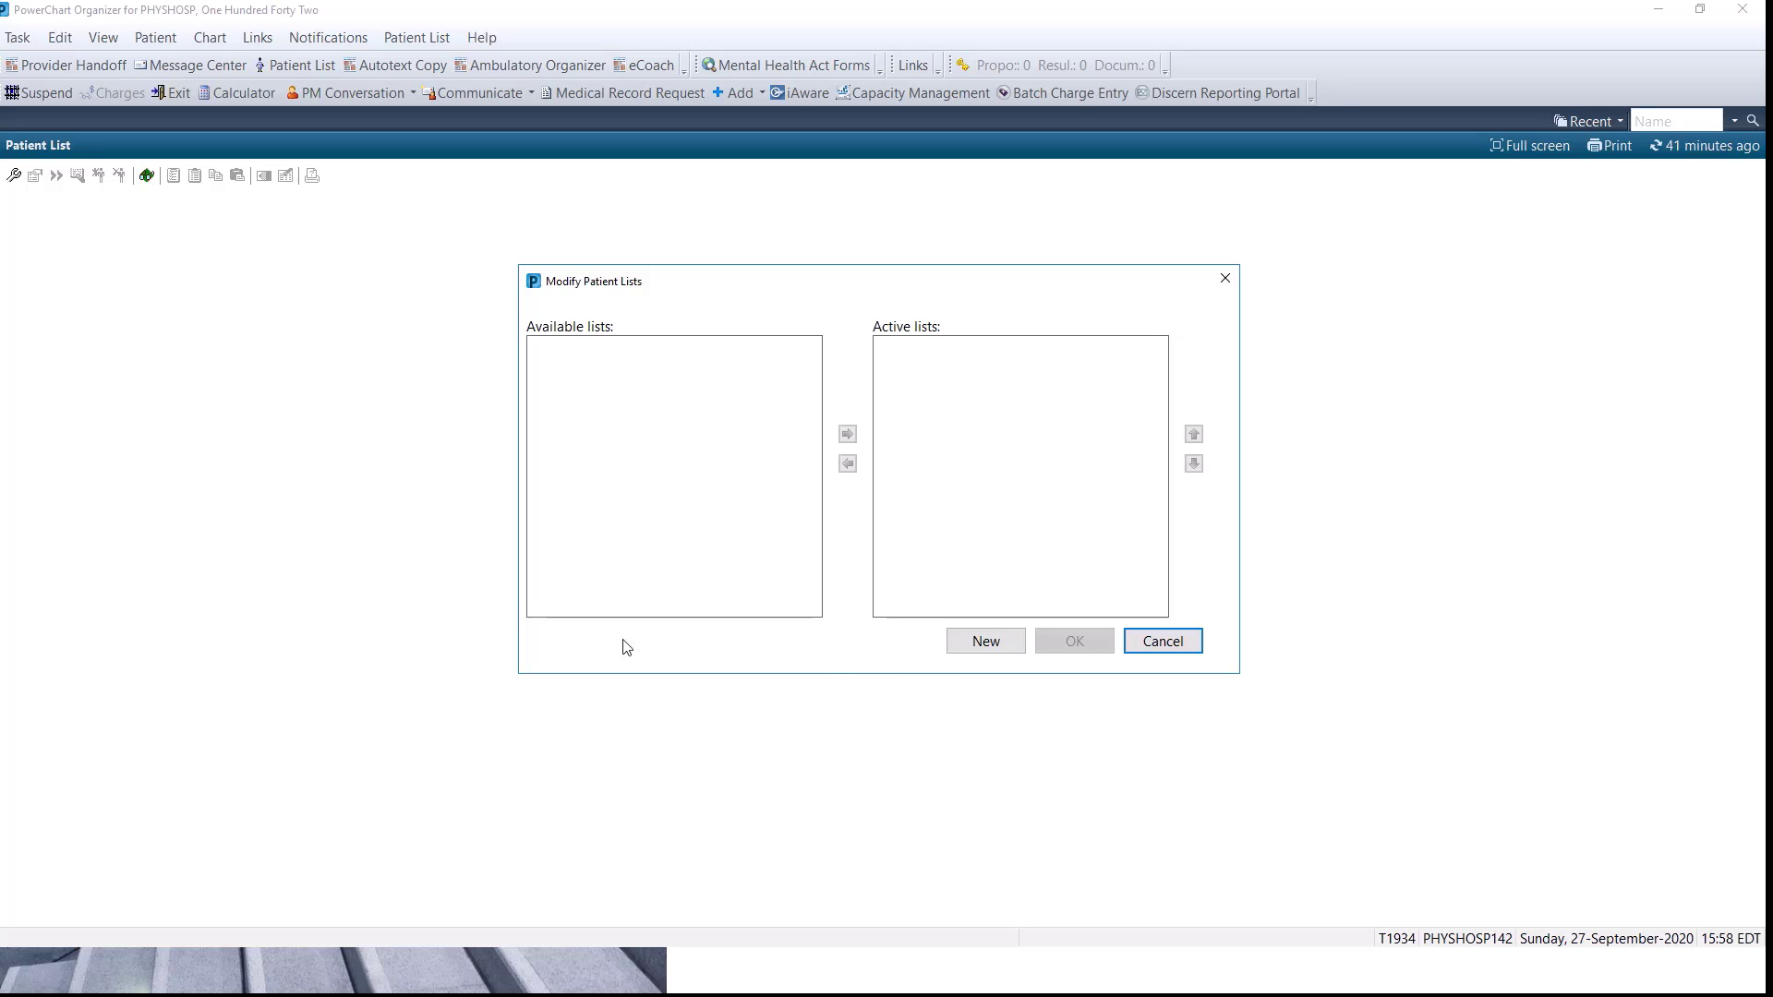
left_click(977, 647)
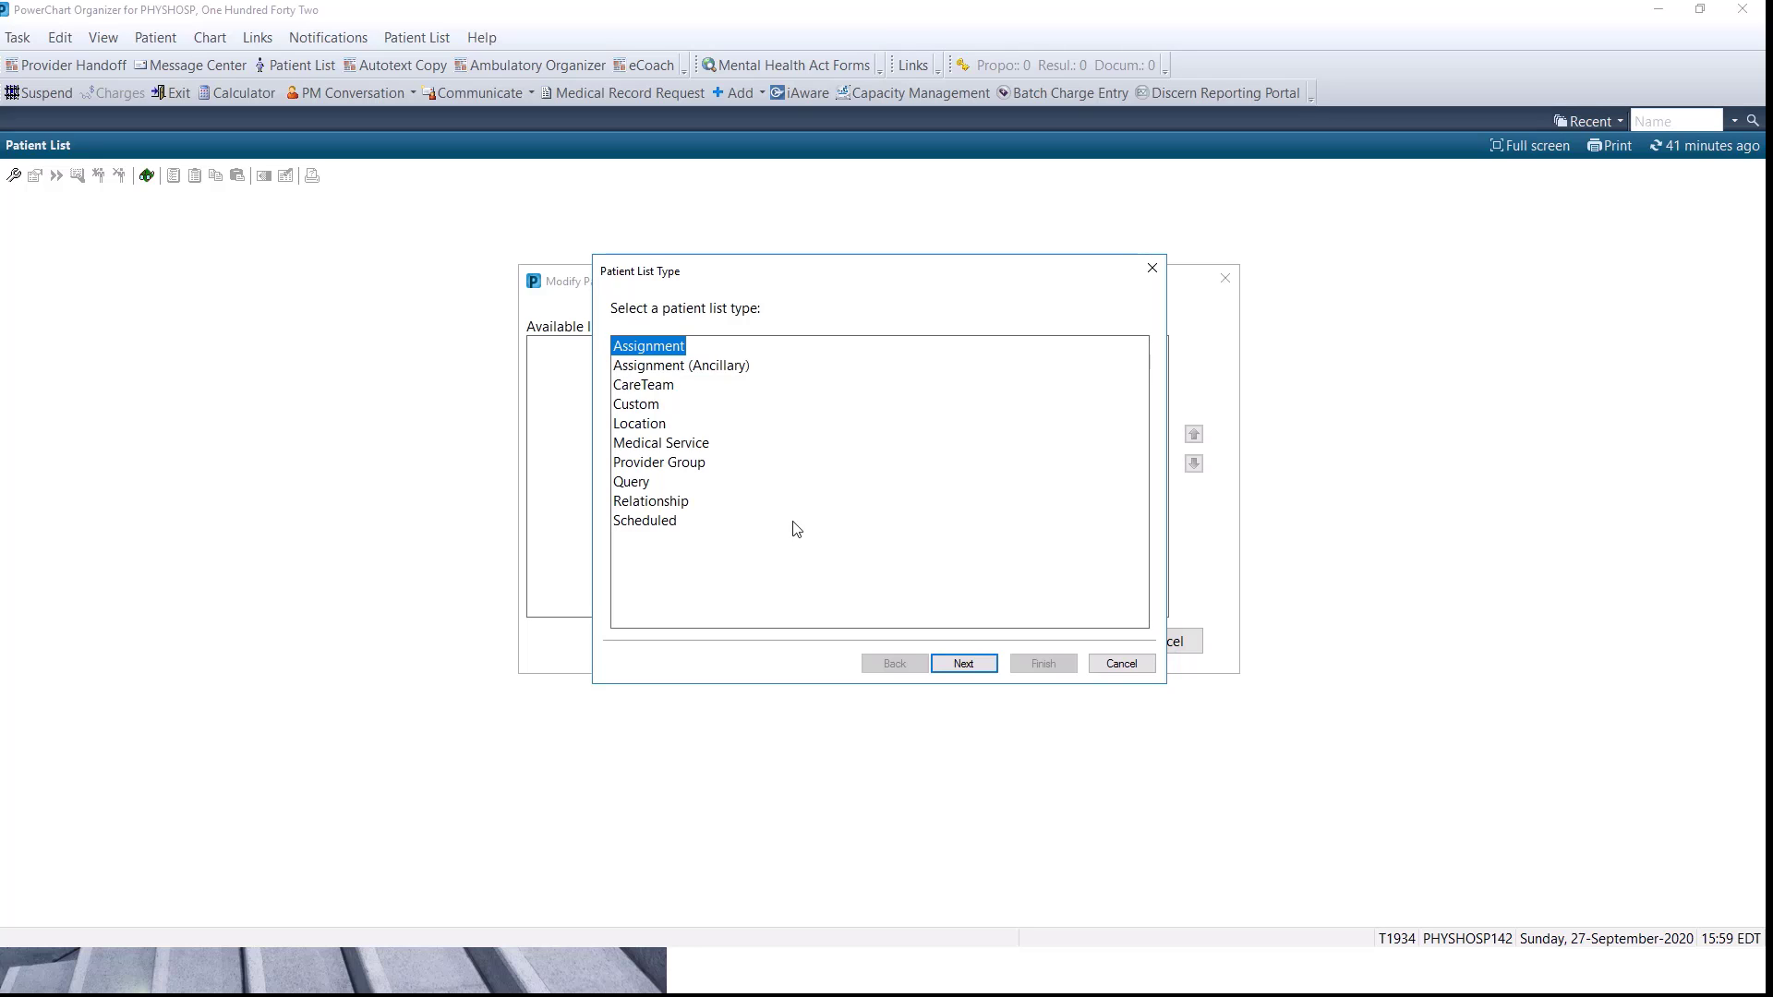
left_click(641, 427)
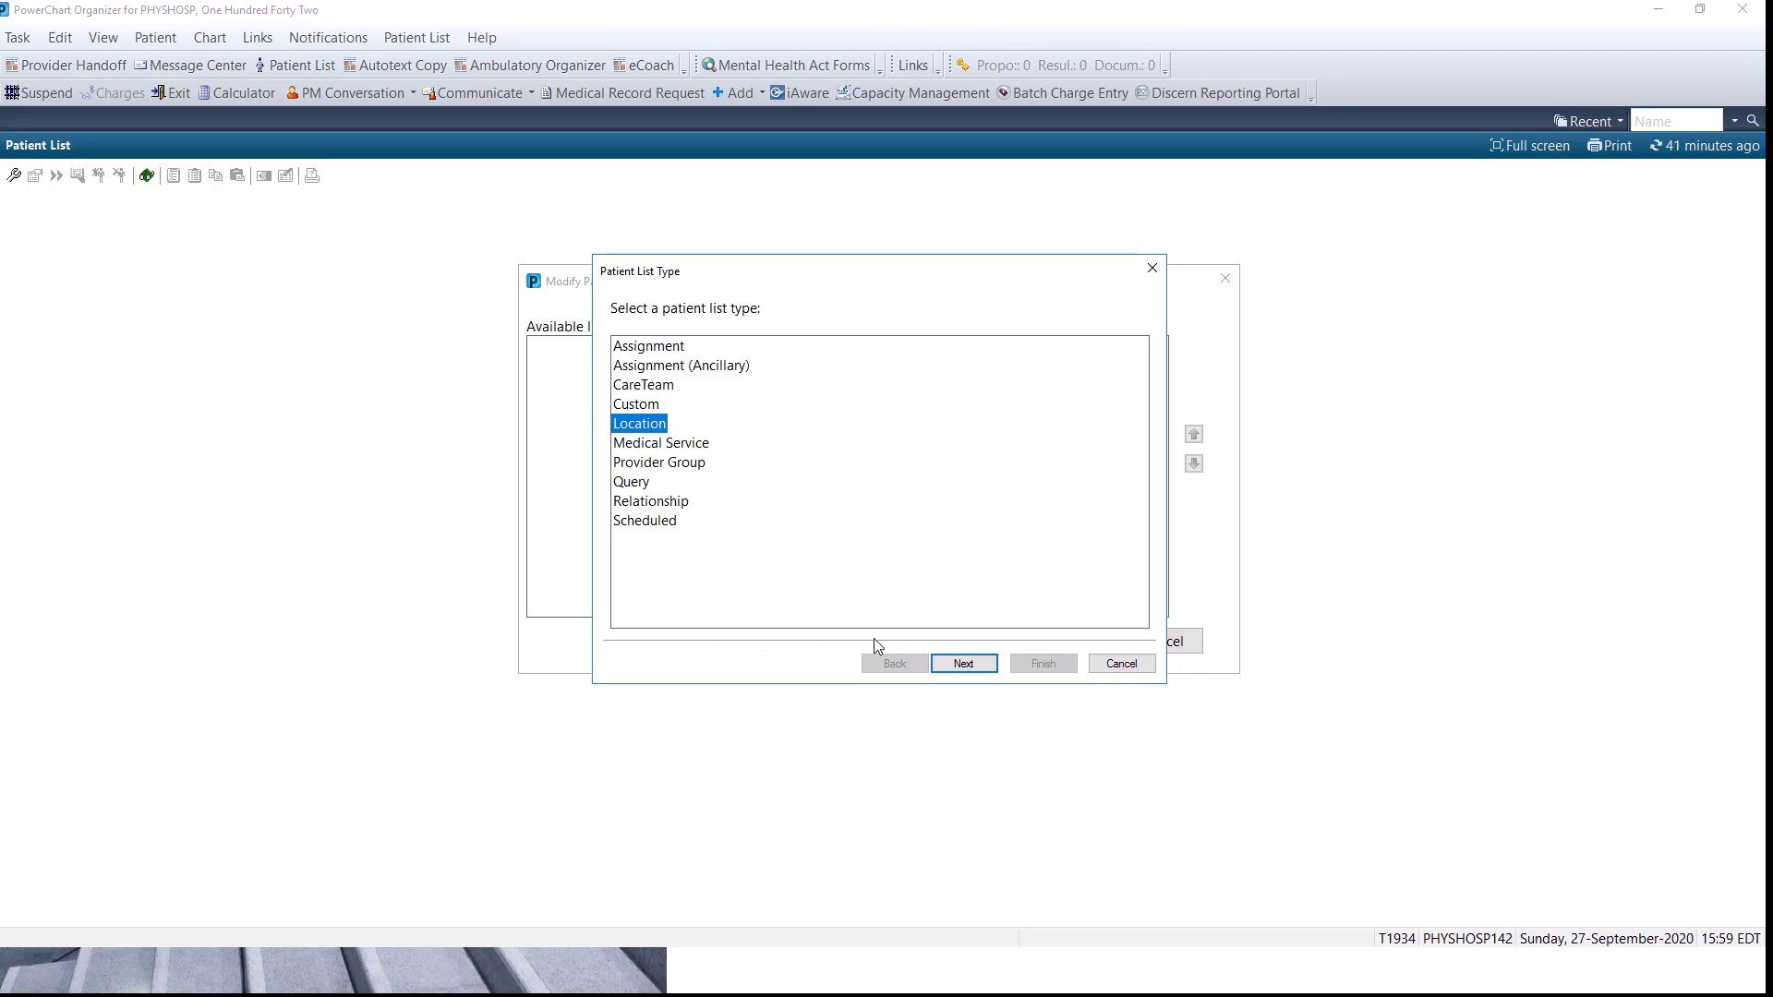
left_click(964, 665)
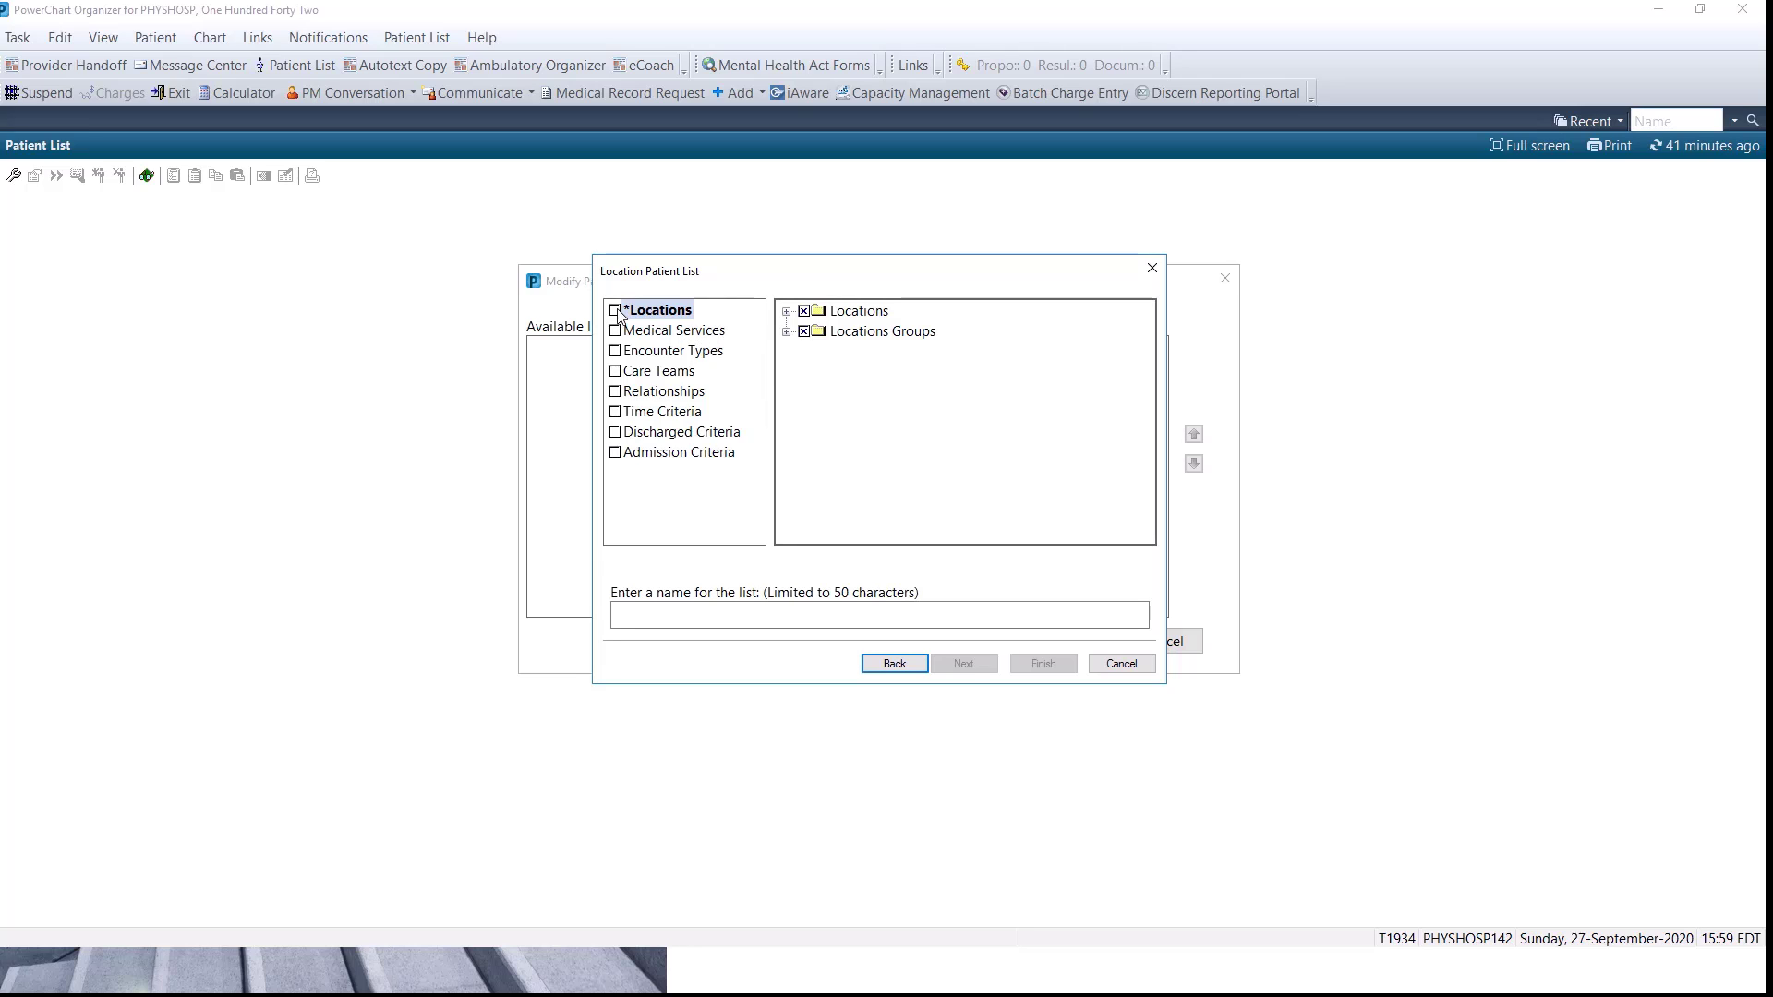
Create the location list for MEDICINE 1 under Chatham-Kent Health Alliance, CKHA Chatham, keeping the default name and adding no proxy.
left_click(786, 312)
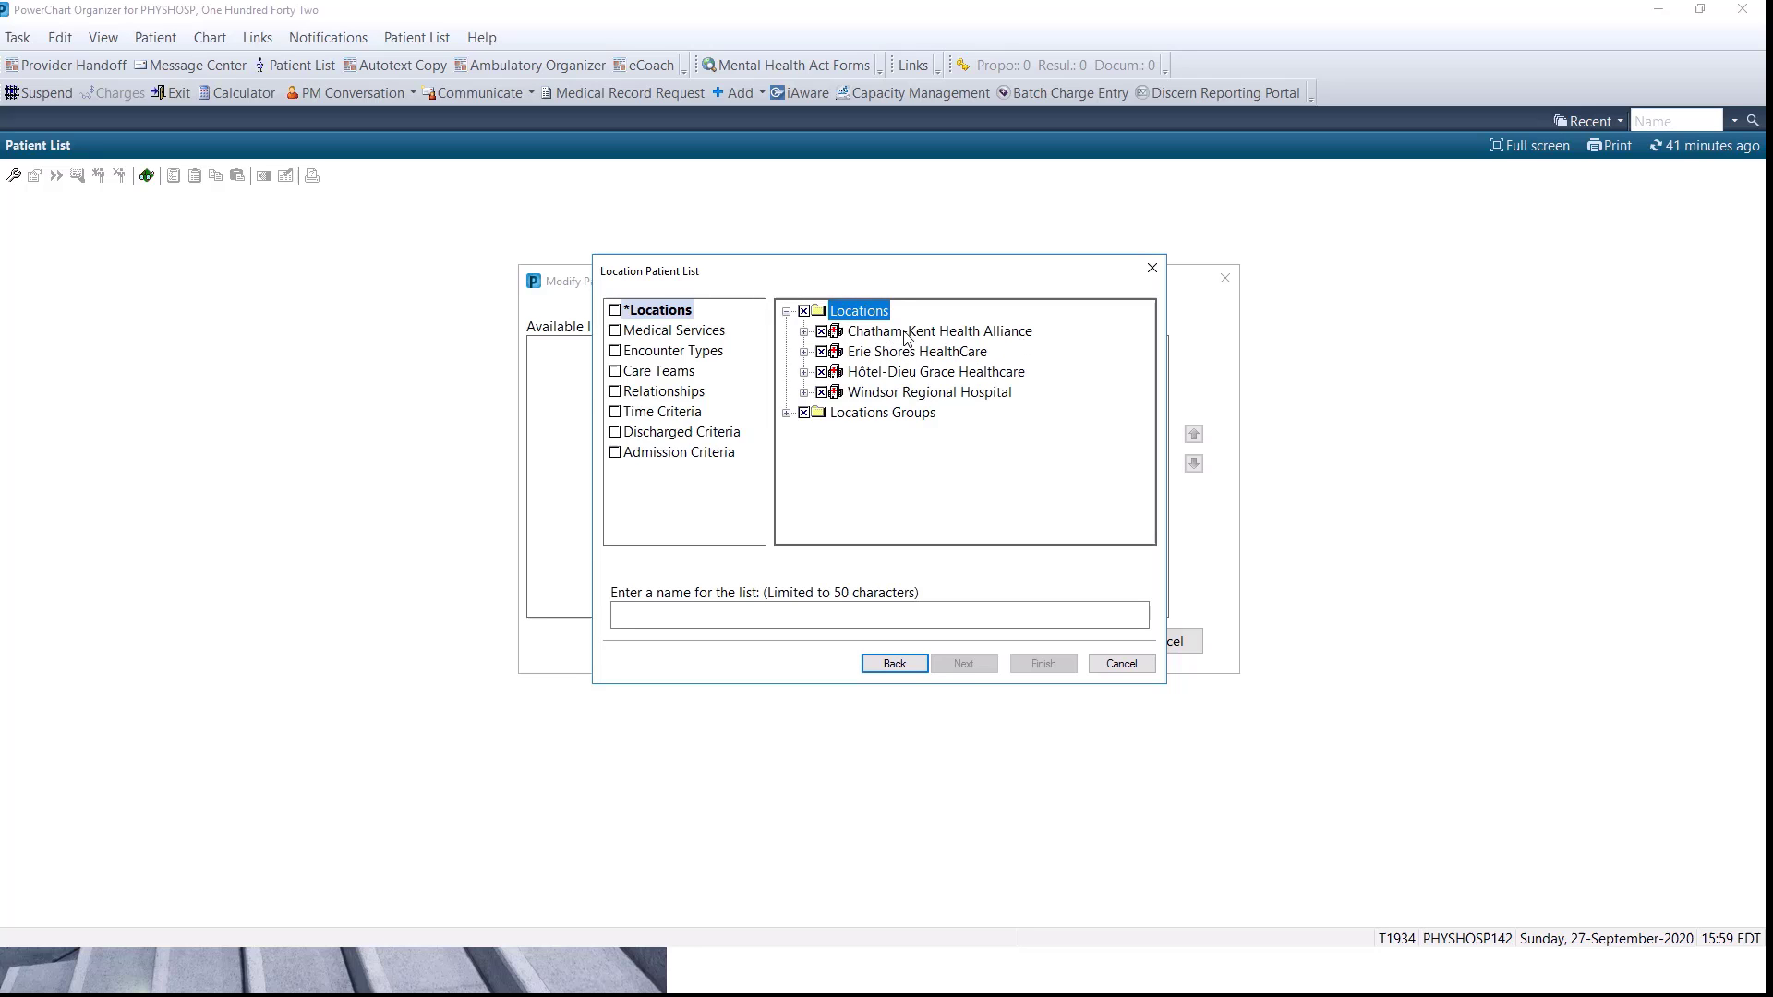
left_click(804, 331)
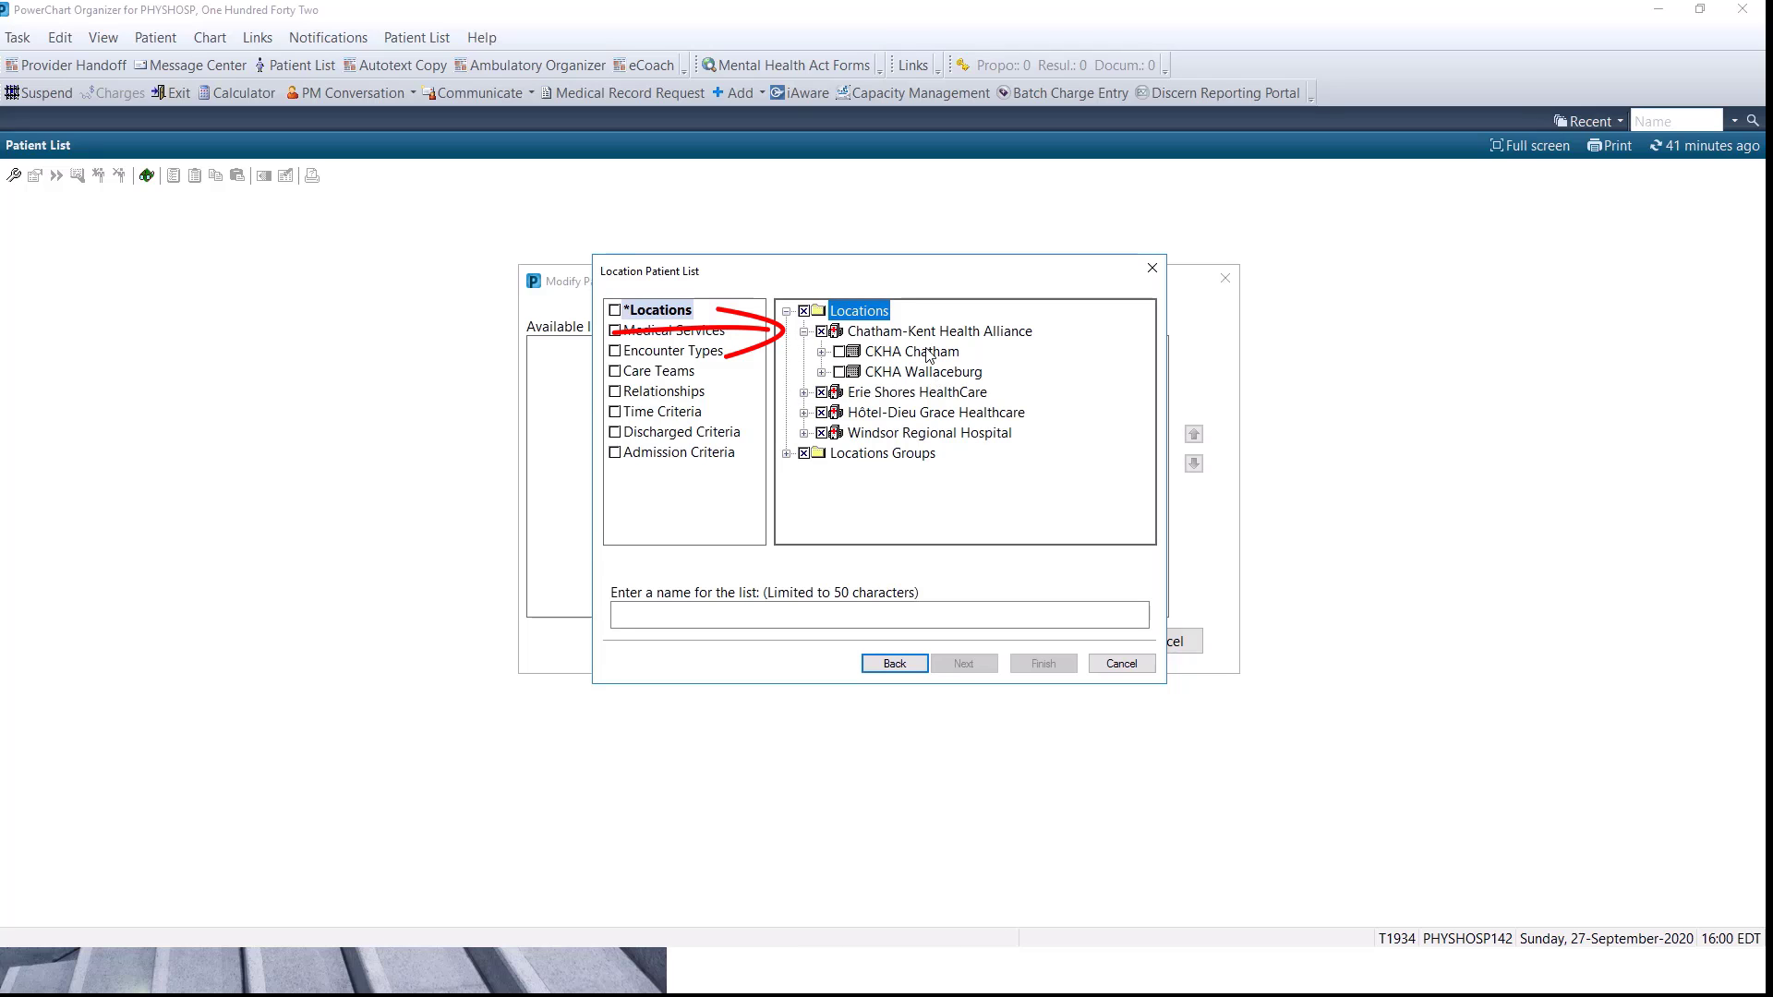
left_click(821, 352)
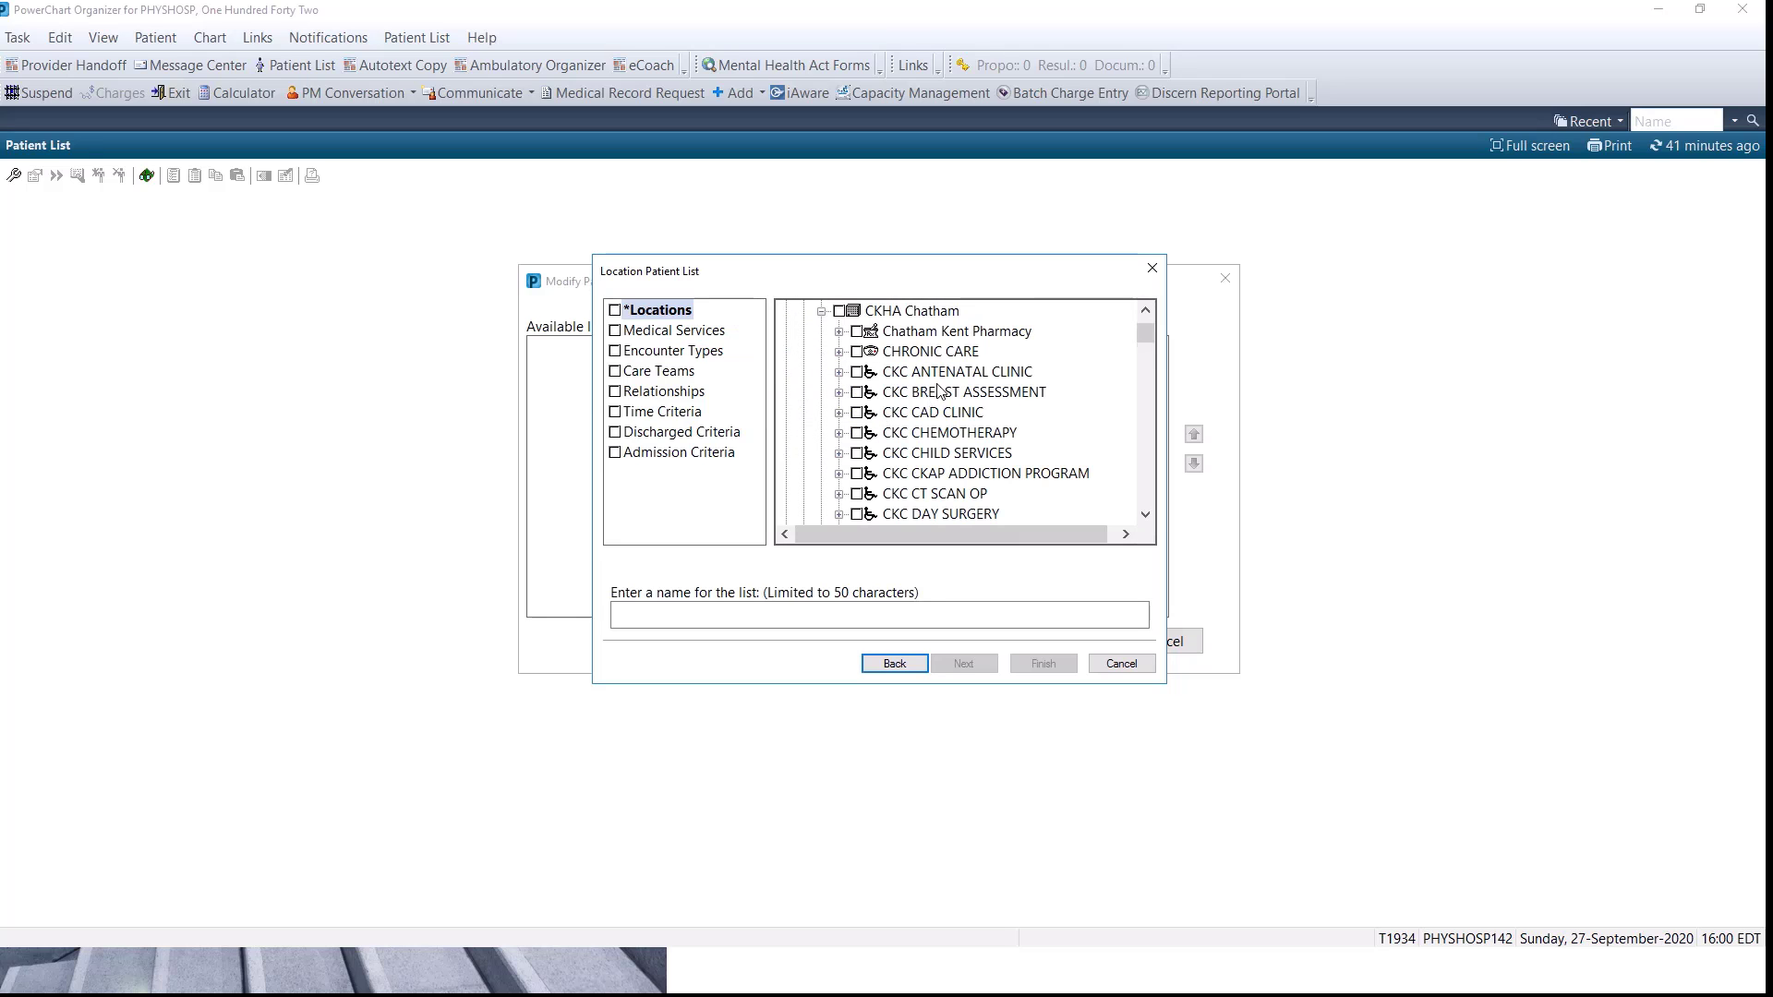
scroll(915, 399, "down", 8)
scroll(904, 397, "down", 15)
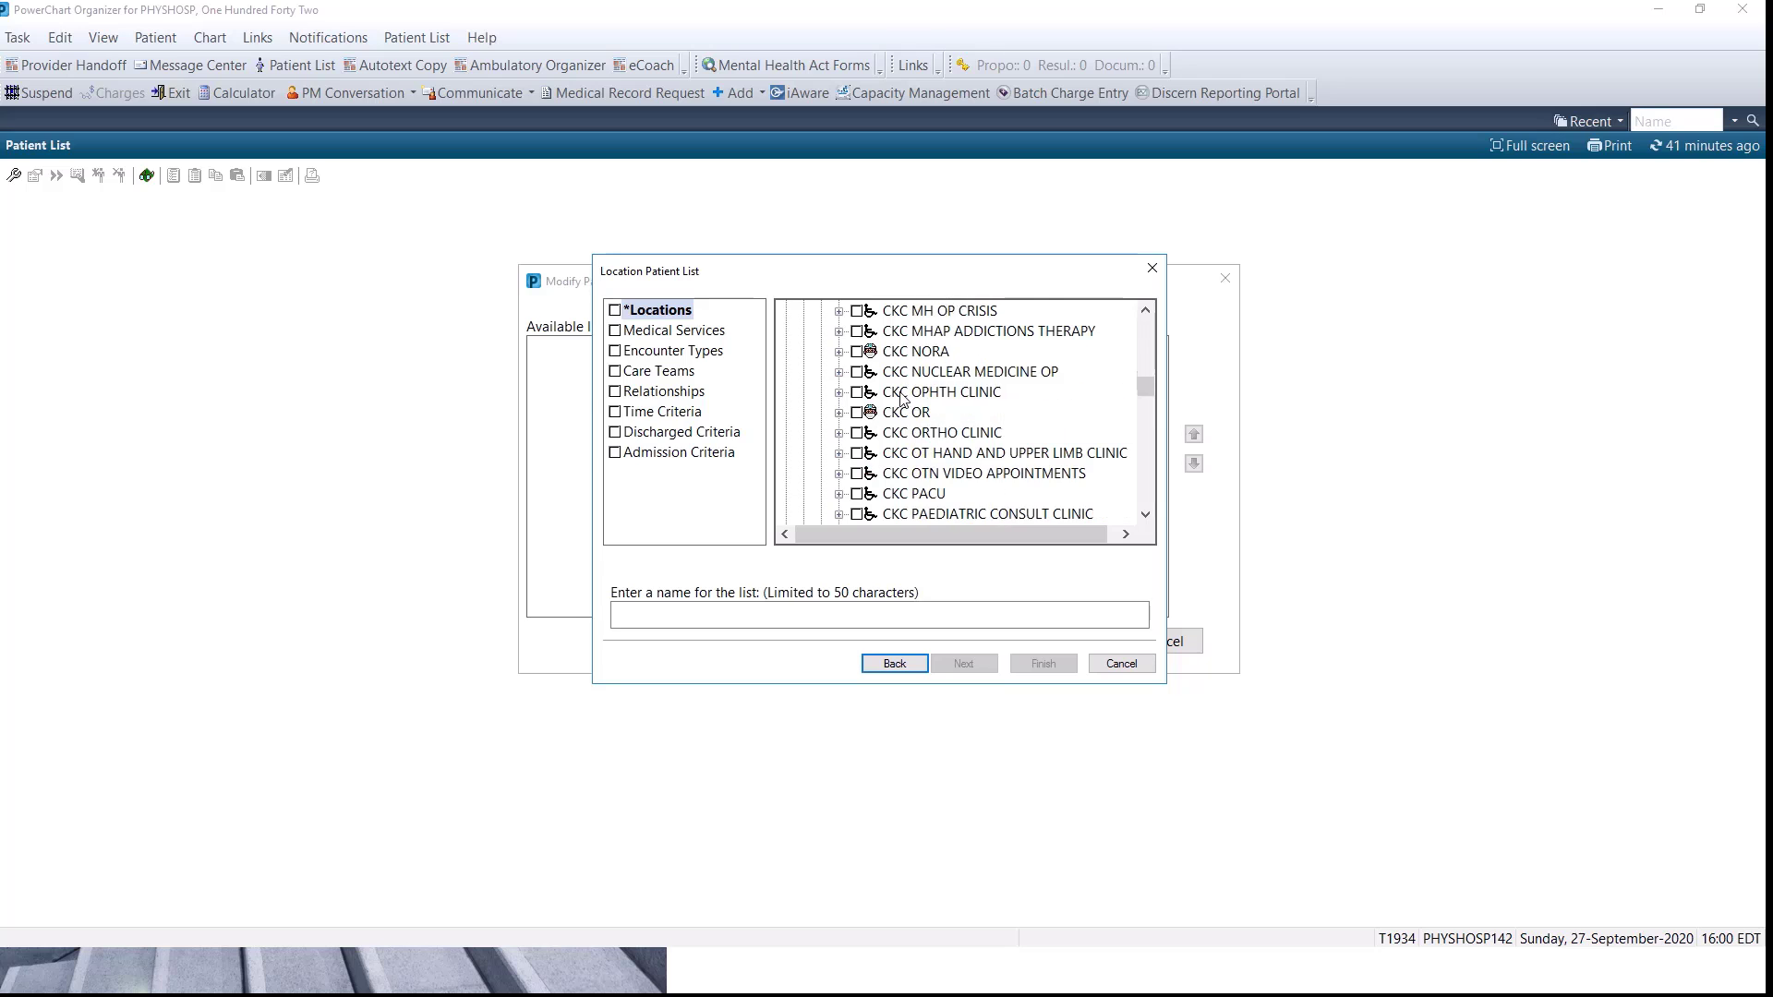
scroll(904, 397, "down", 3)
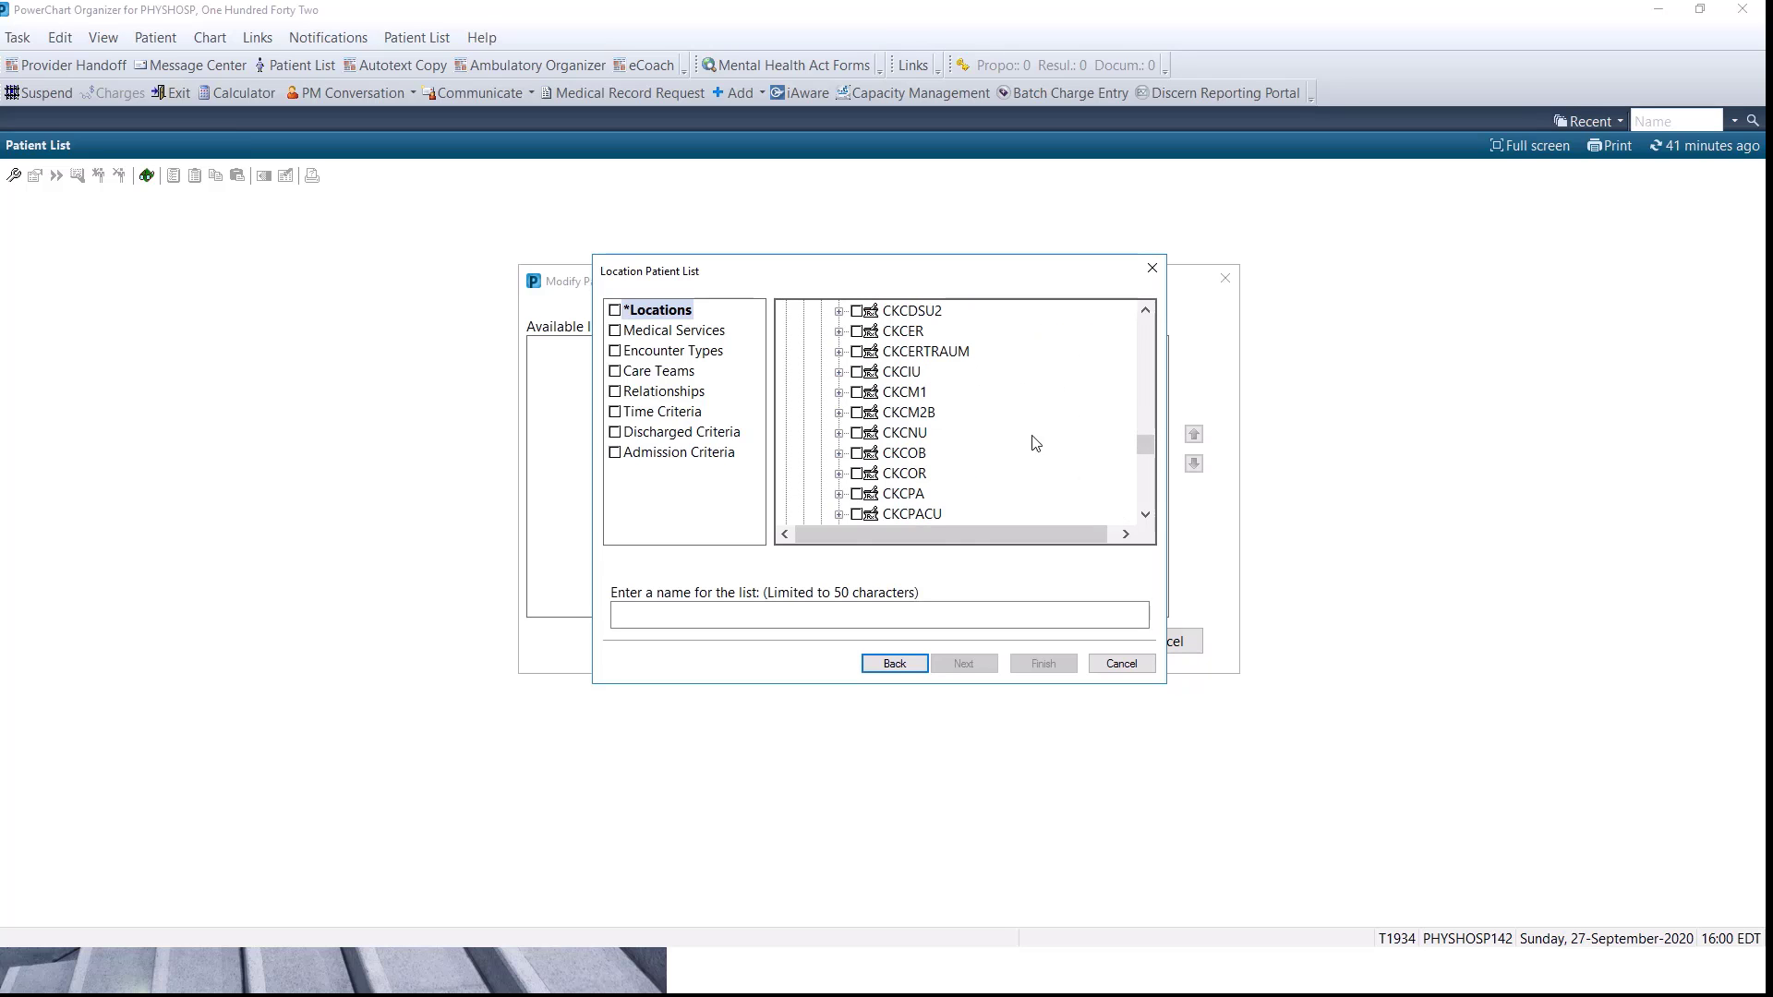
scroll(1034, 445, "down", 6)
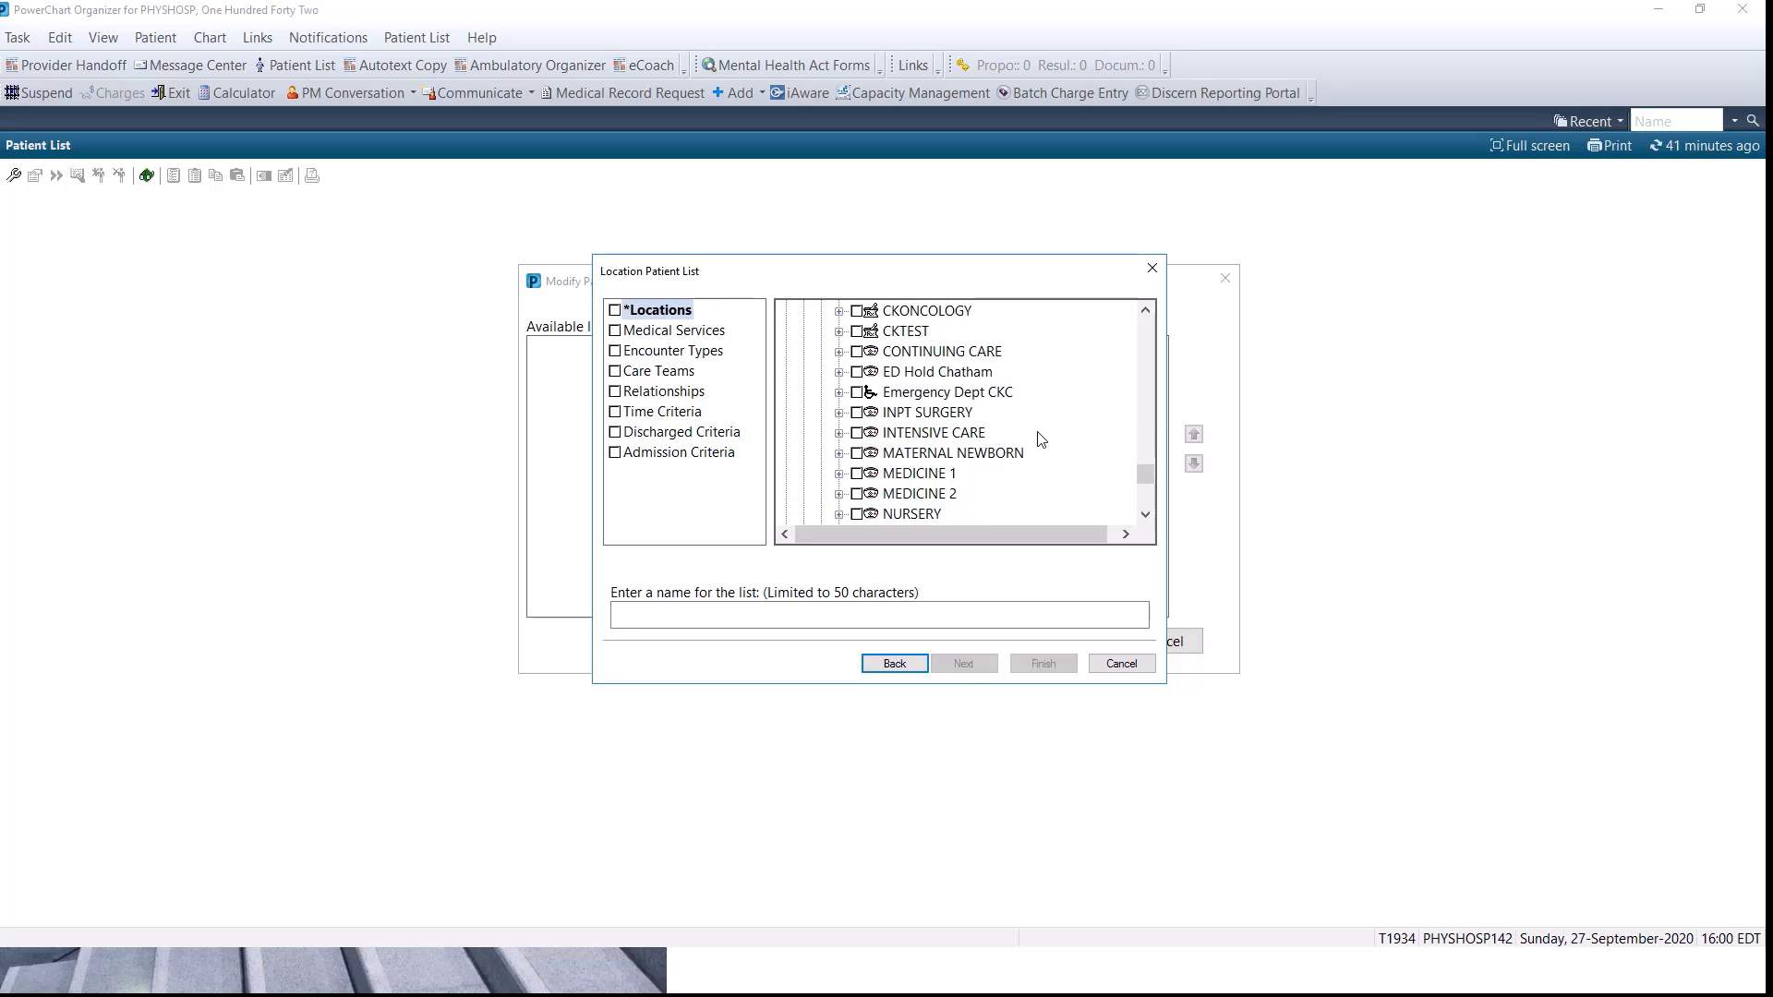
left_click(857, 473)
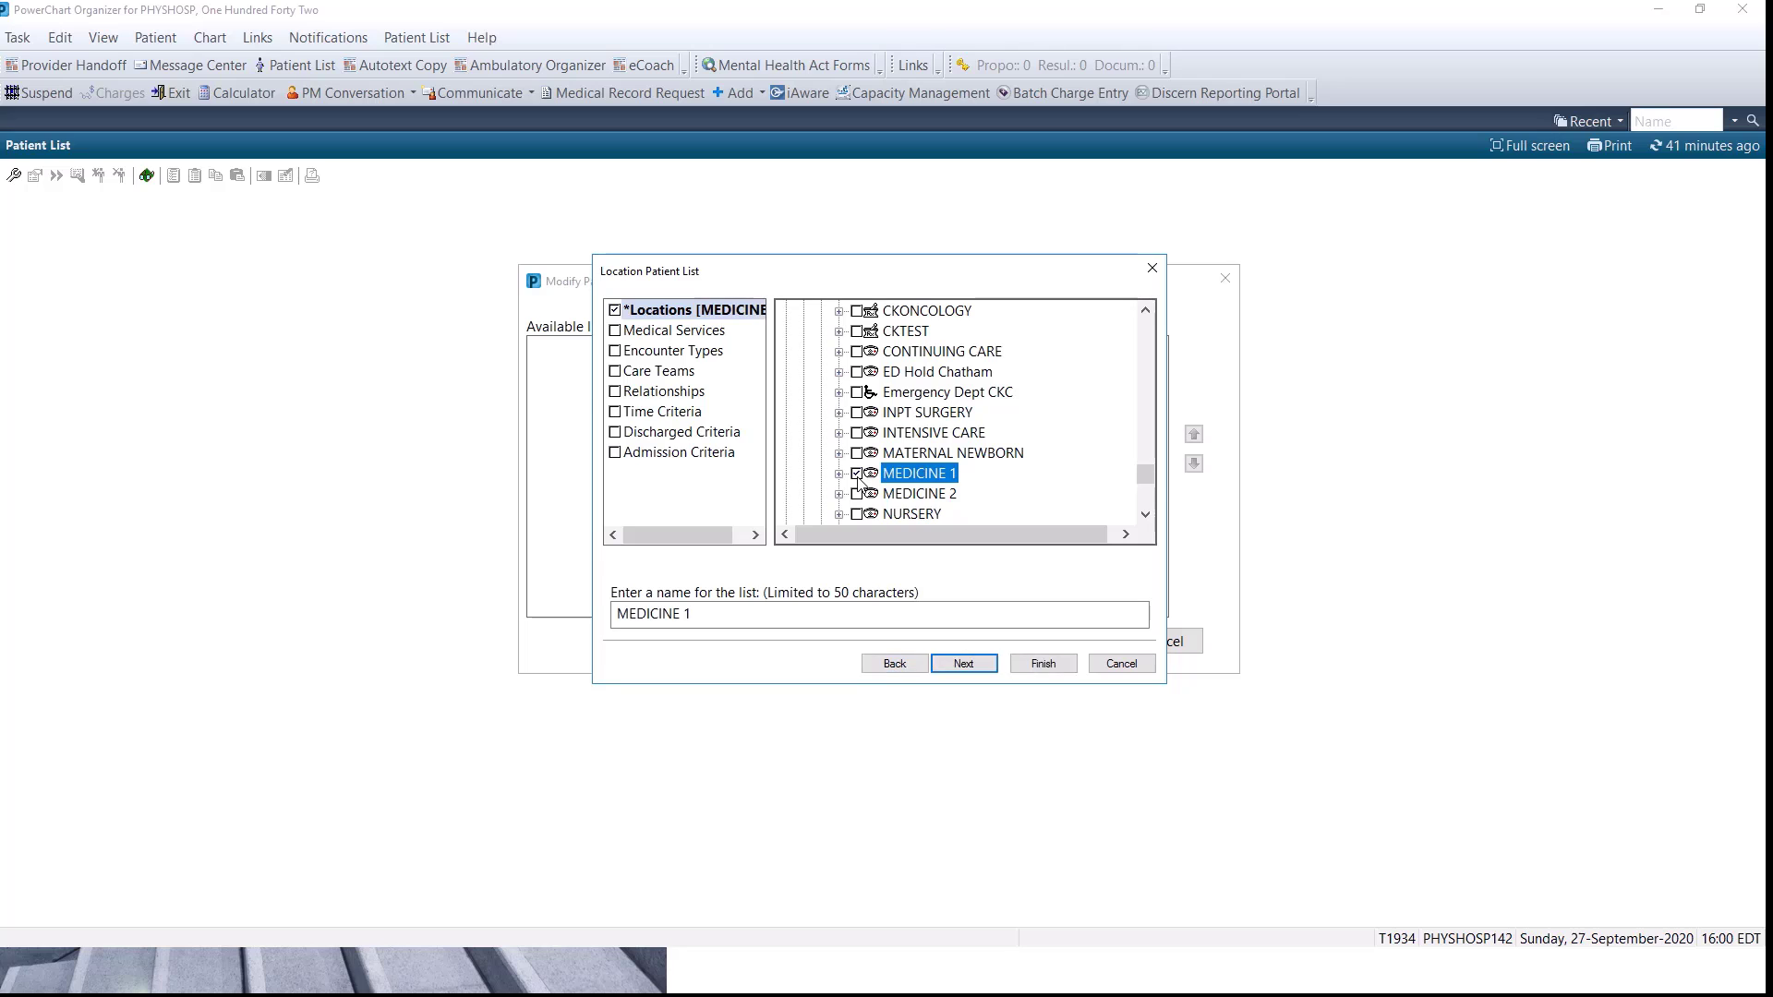
left_click(962, 667)
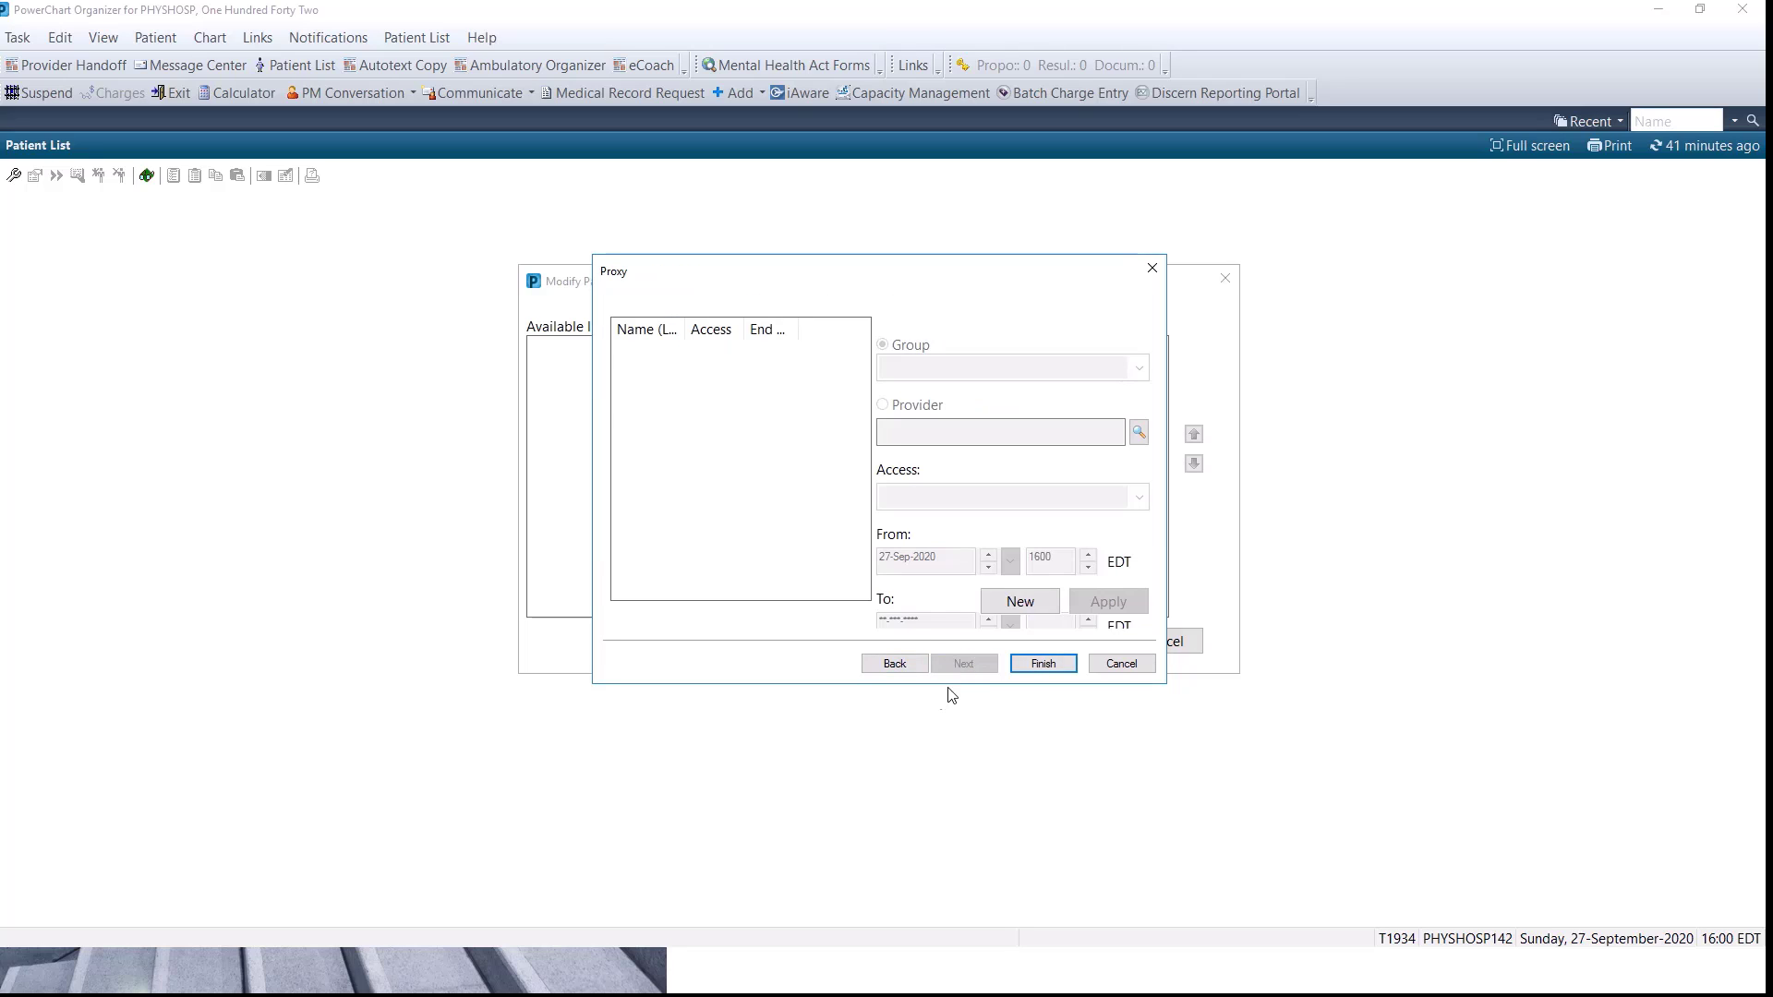
left_click(1044, 665)
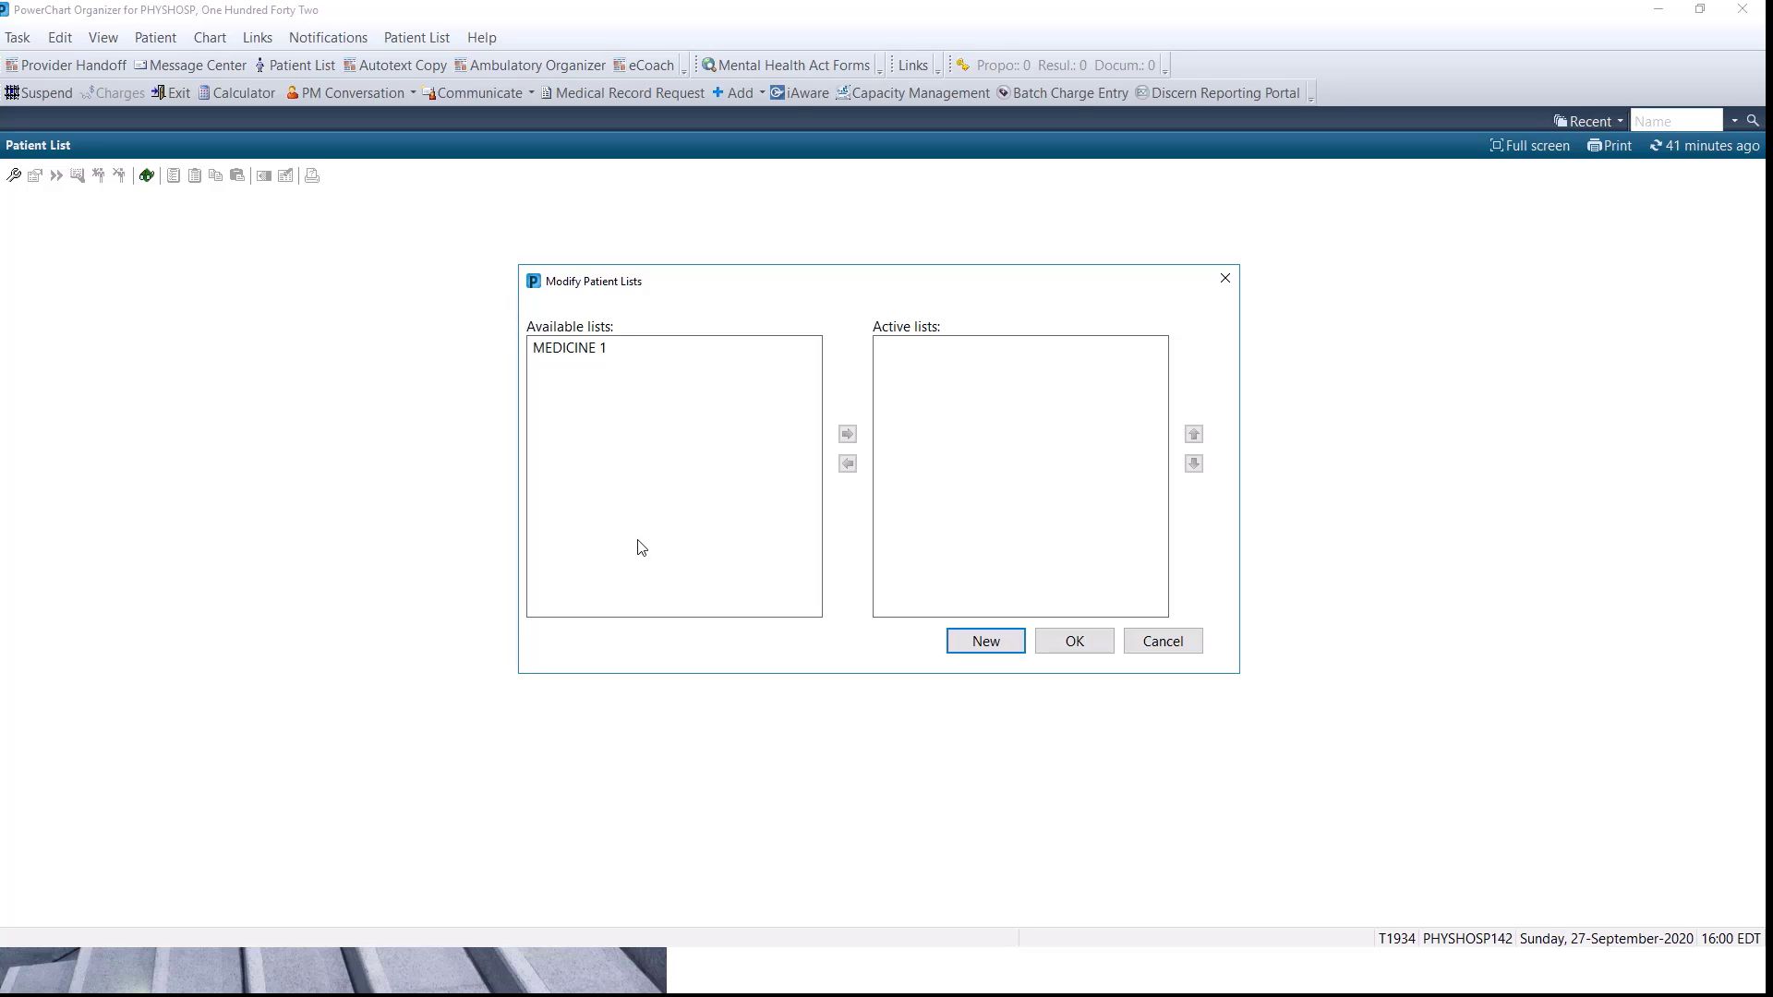
Move the MEDICINE 1 list from the available lists to the active lists and confirm the change.
left_click(584, 349)
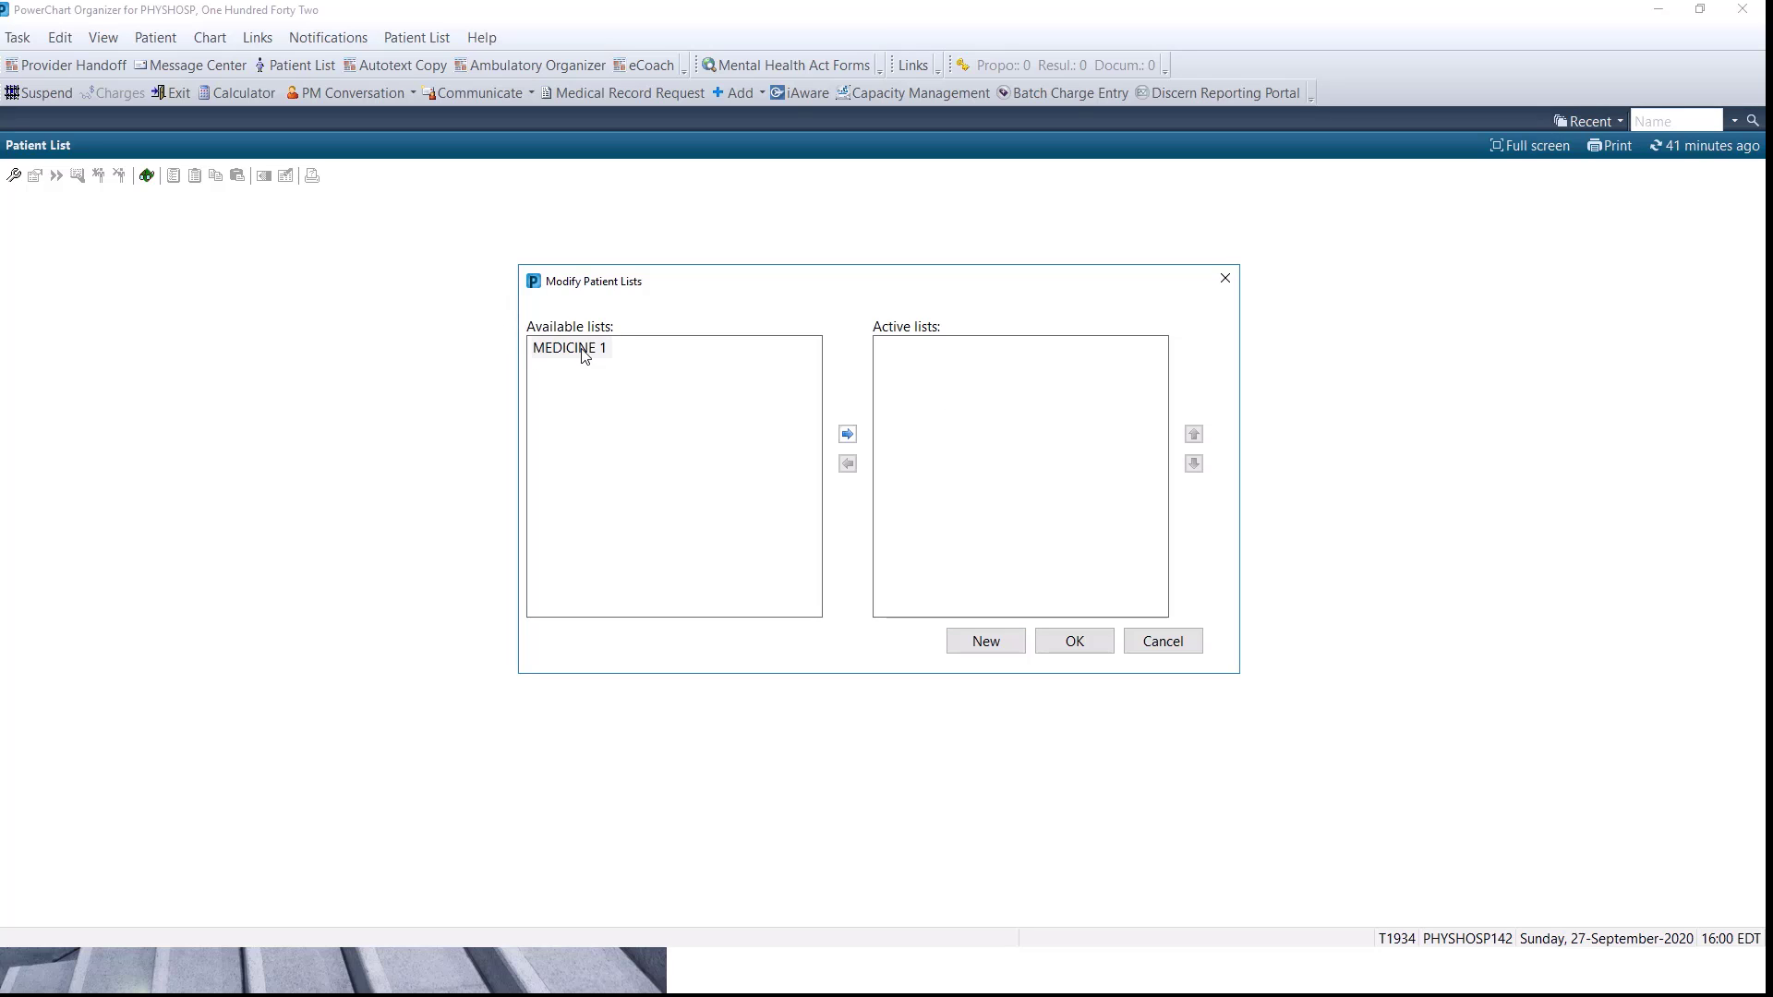
left_click(848, 435)
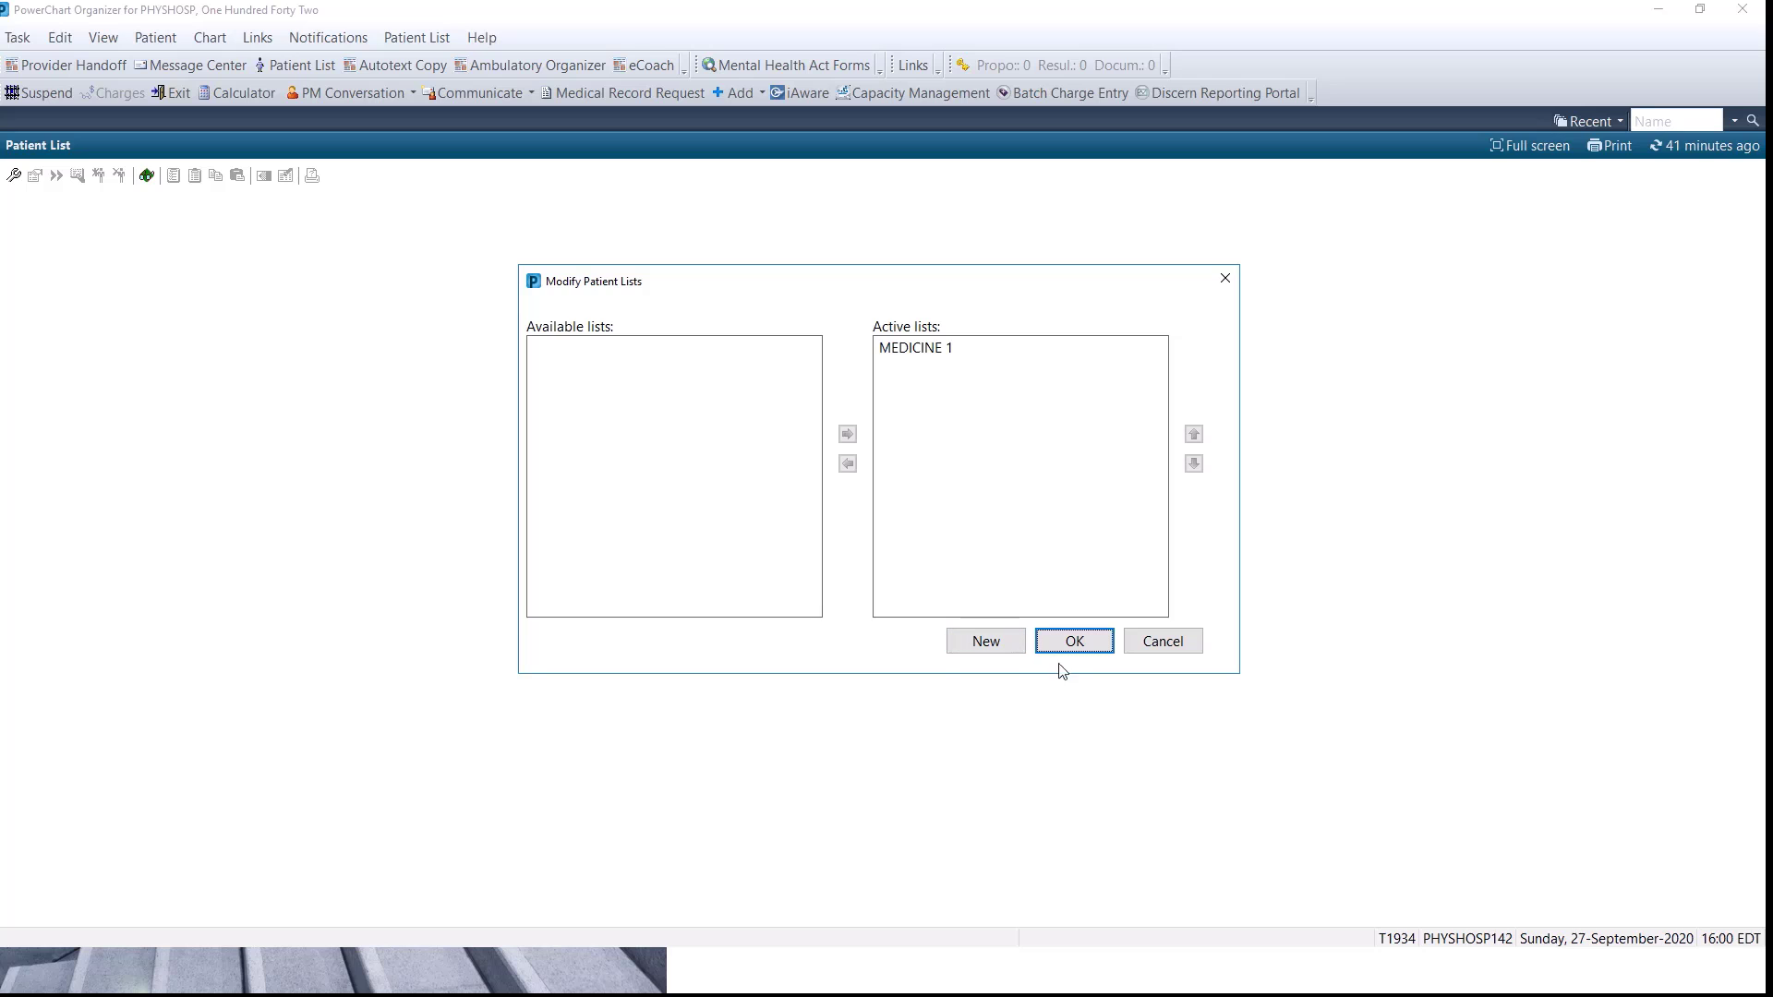
left_click(1076, 643)
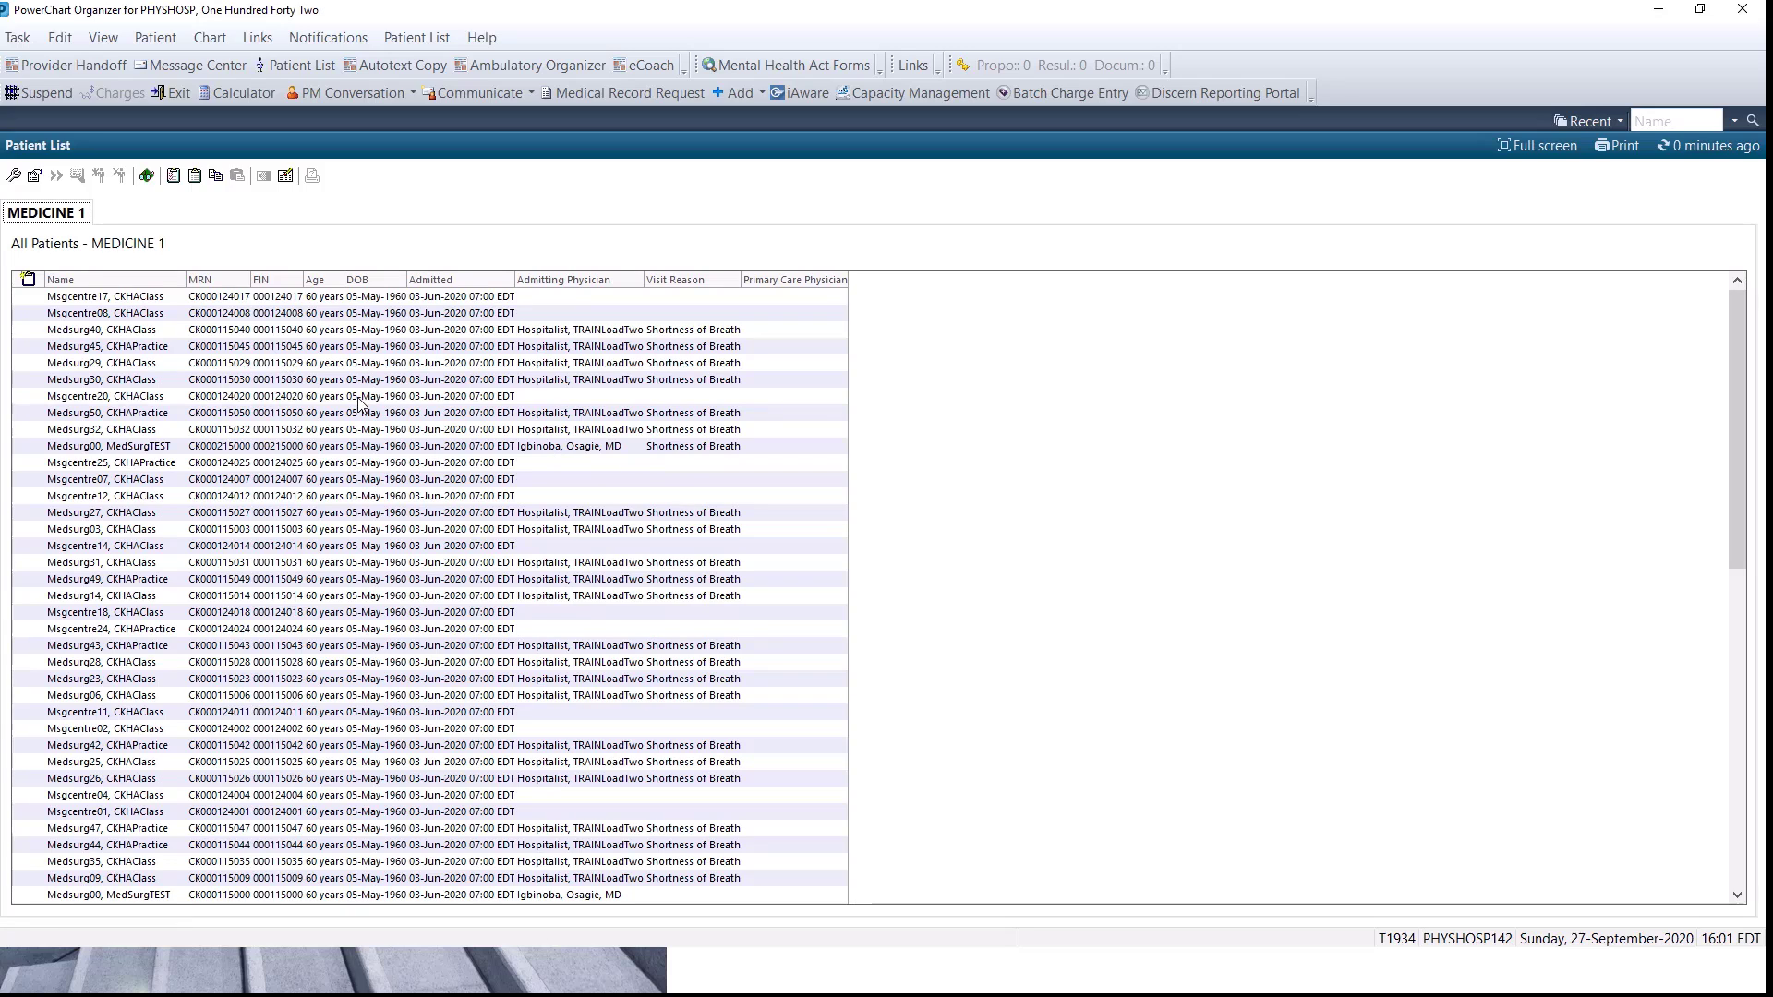
Reopen list maintenance and start another new patient list of type Relationship.
left_click(13, 176)
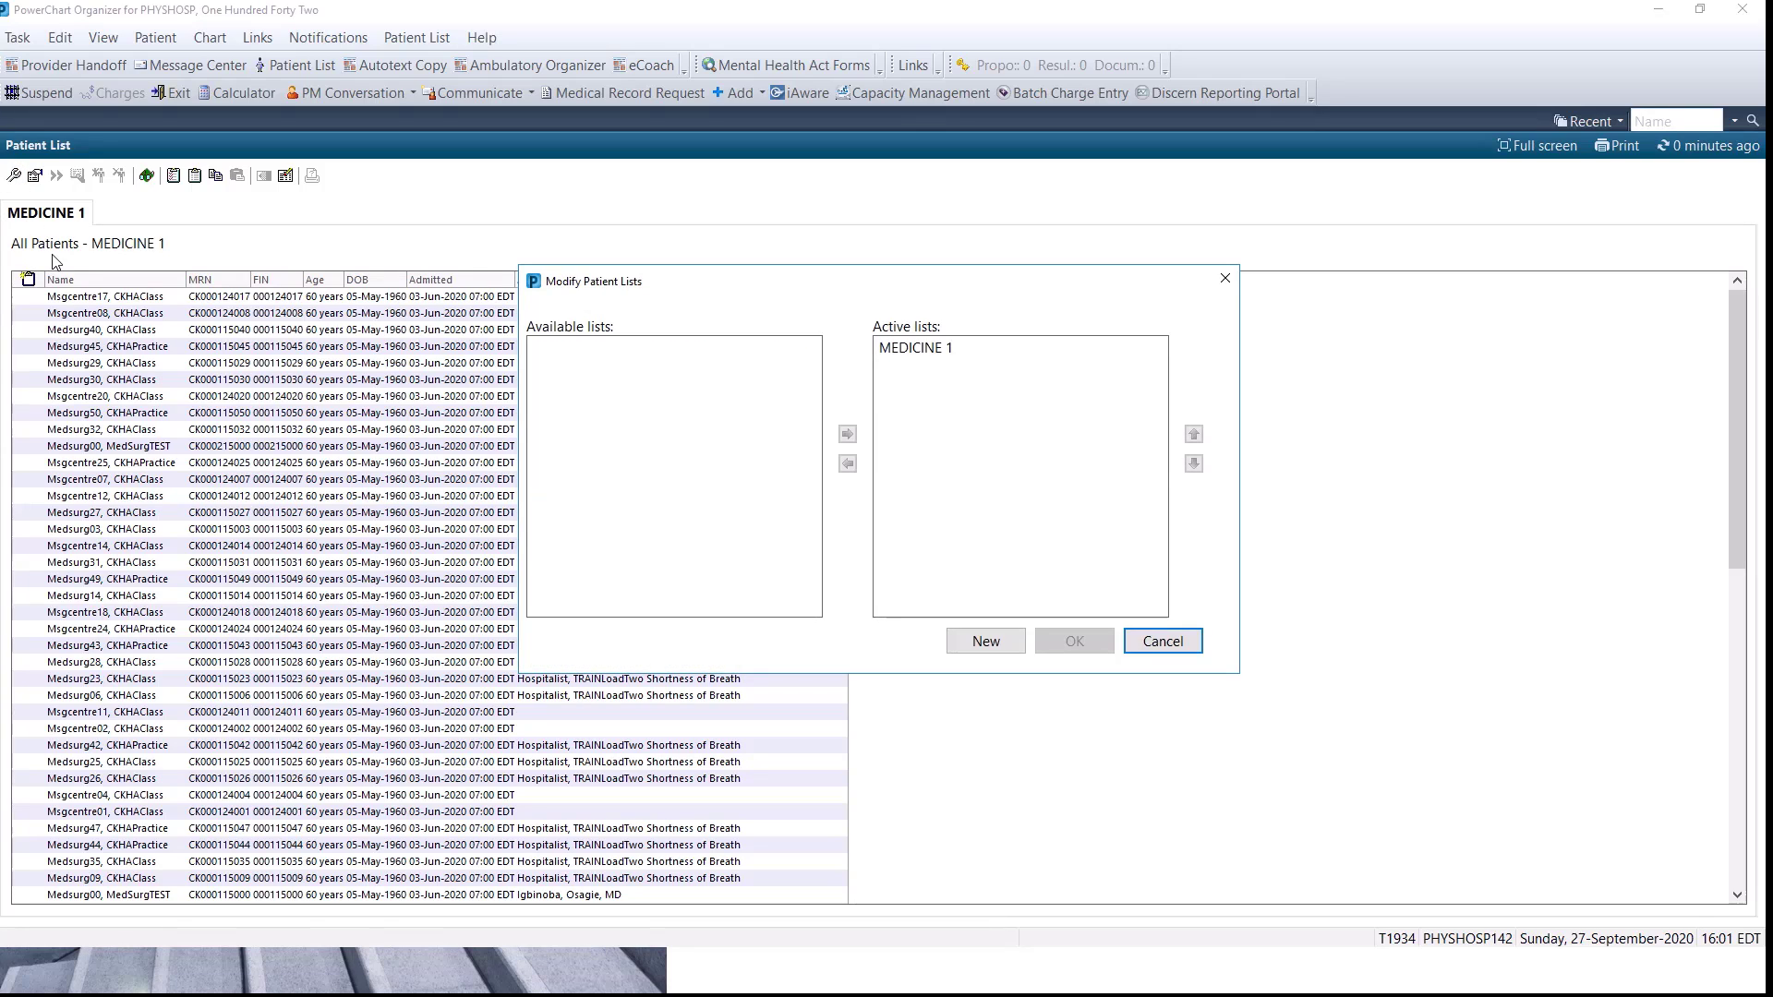
left_click(984, 647)
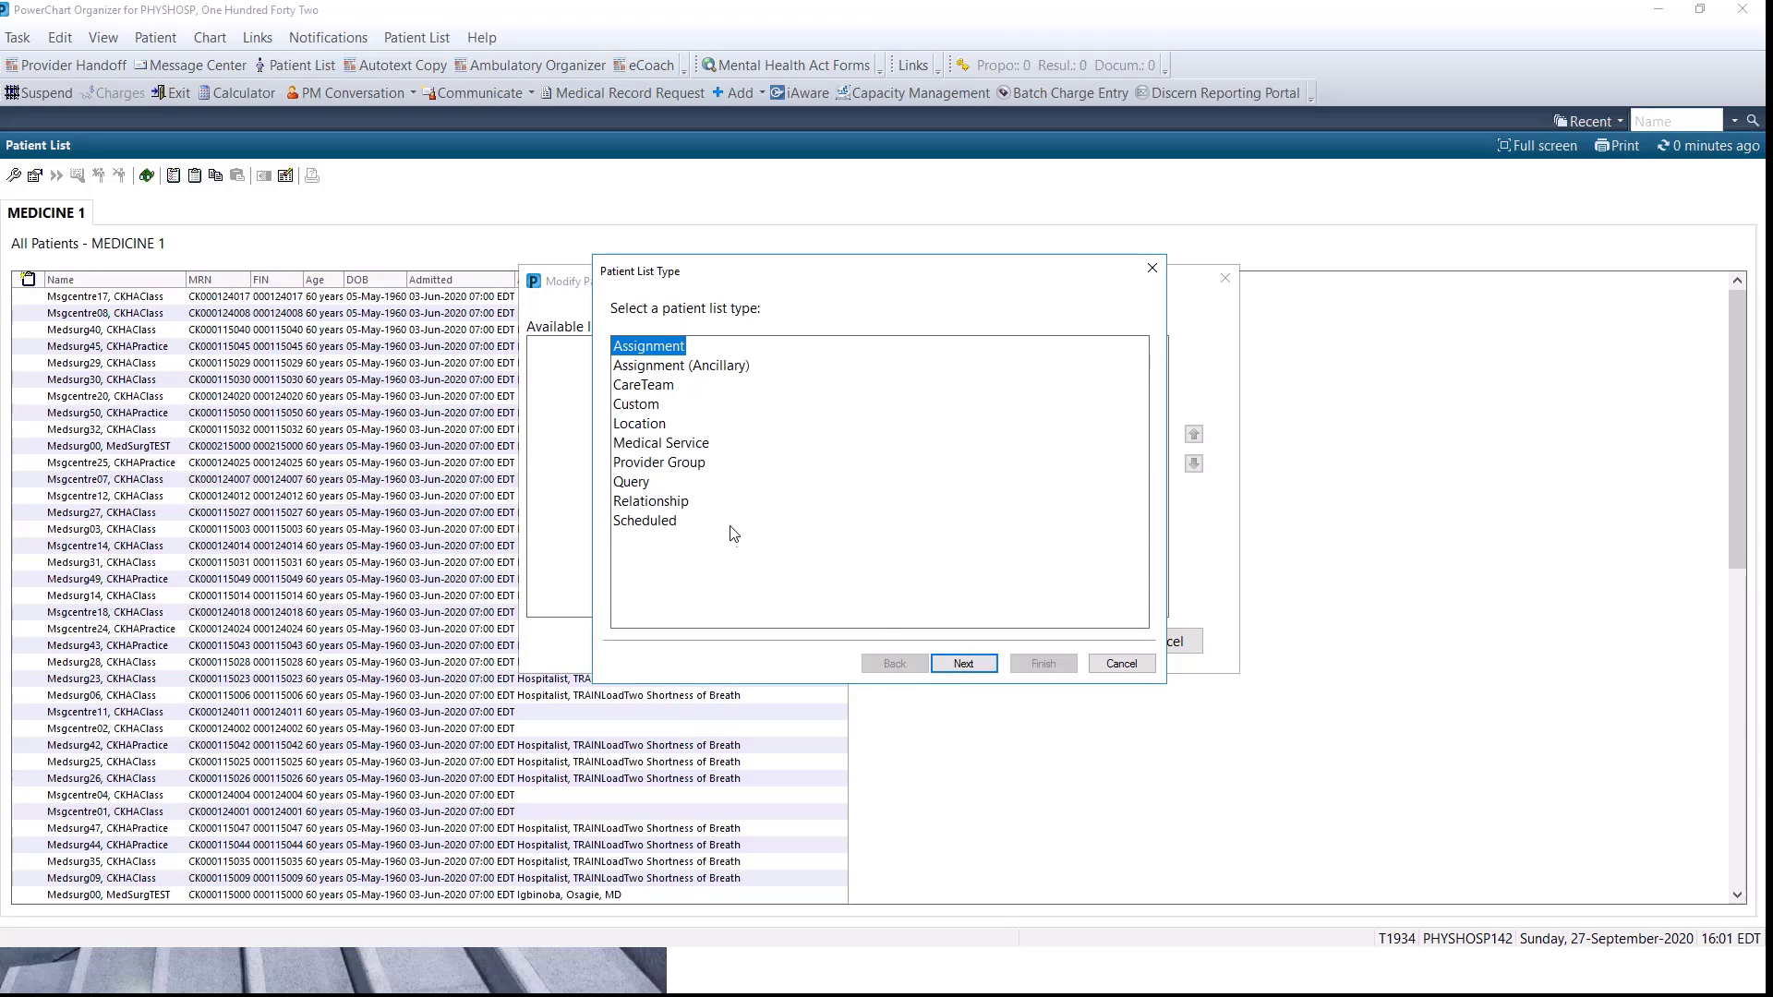
left_click(658, 502)
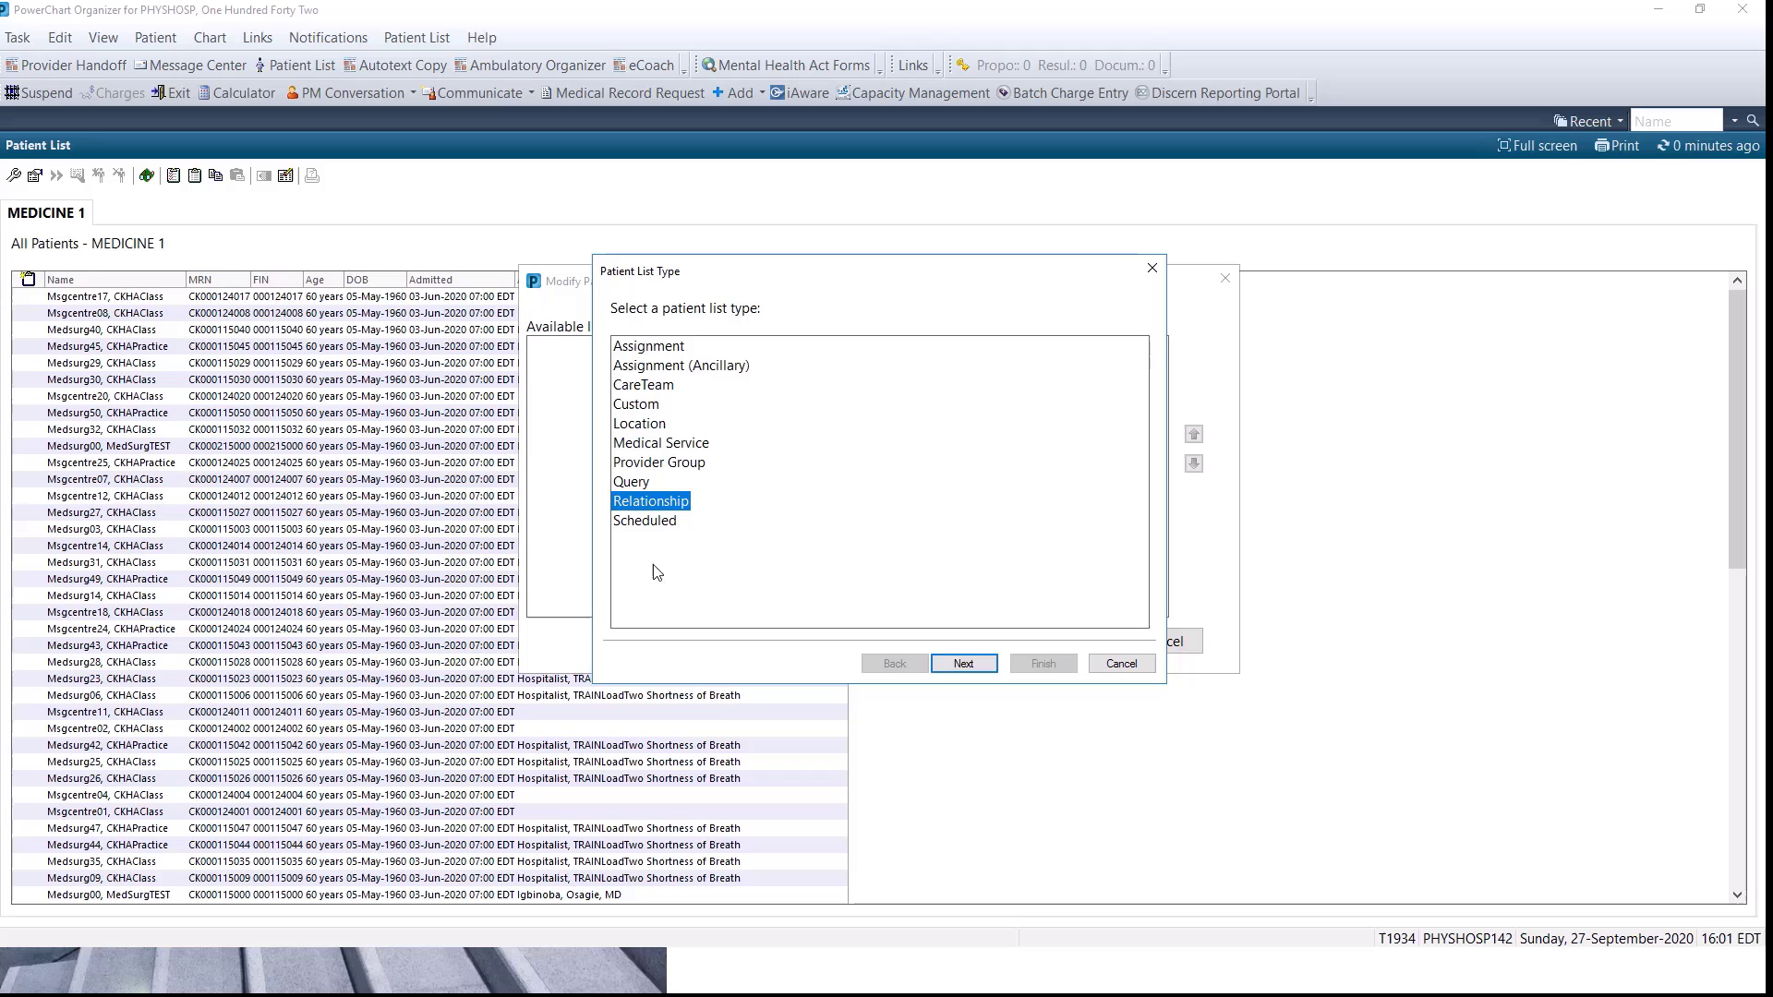
left_click(963, 664)
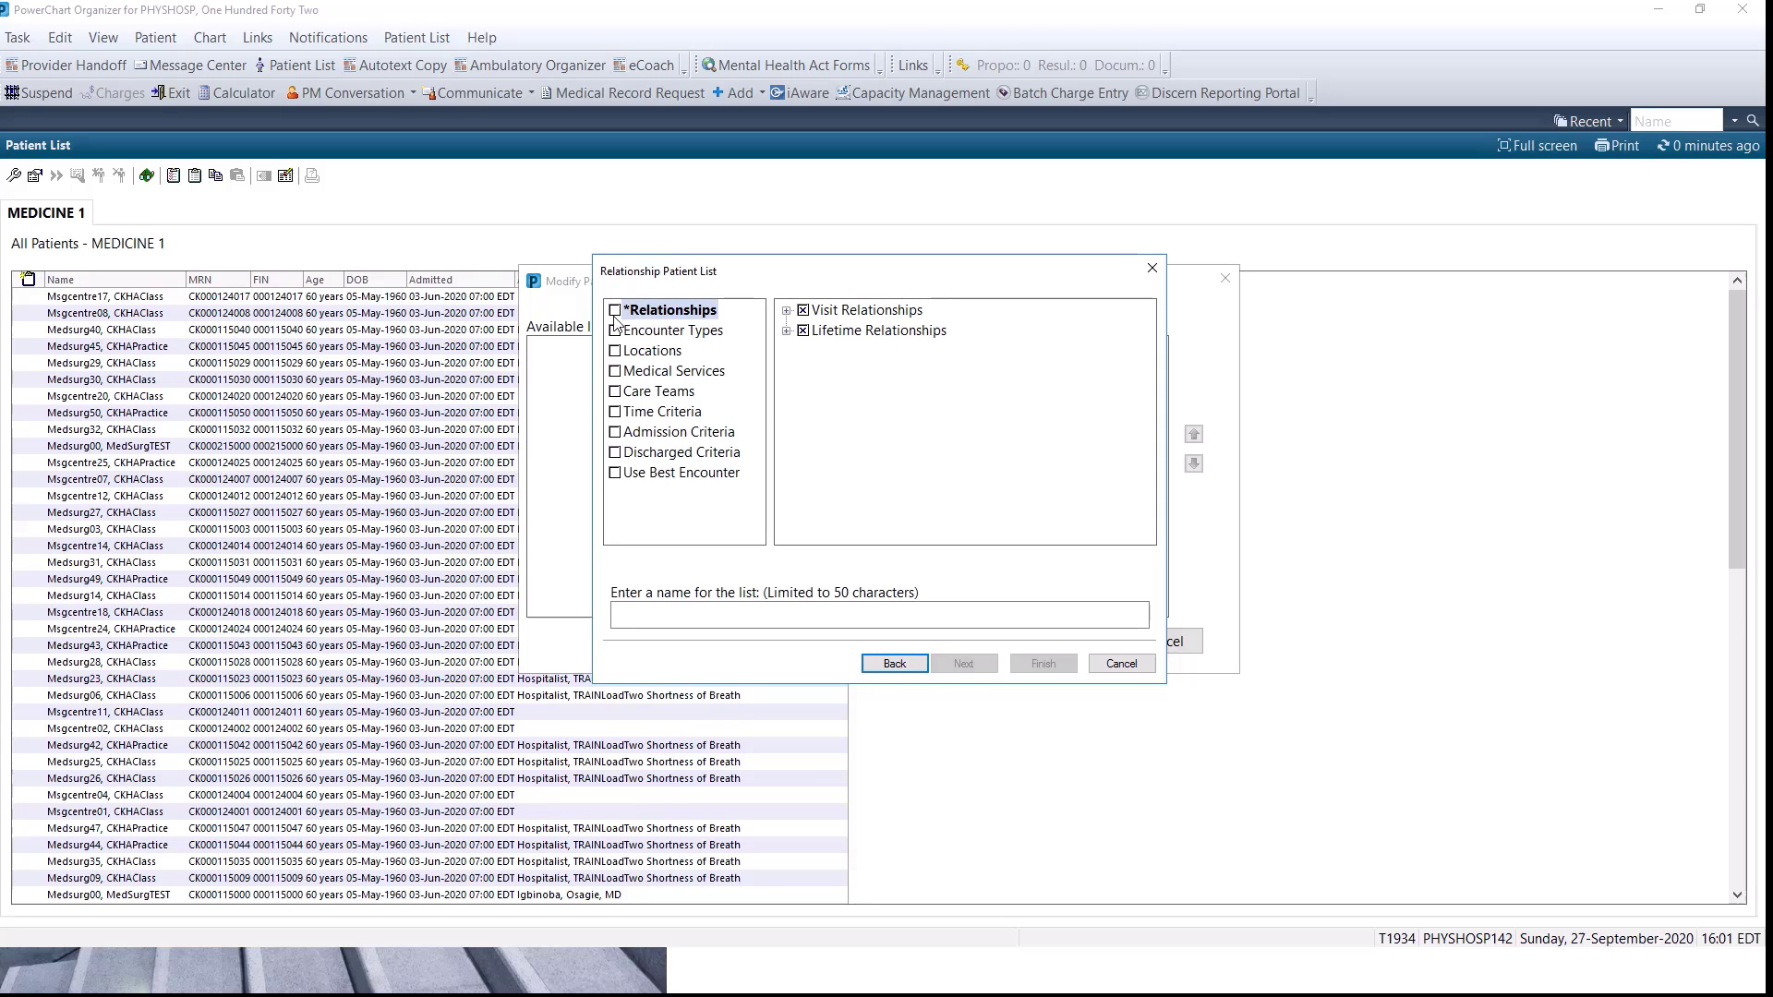
Create the relationship list from the Consulting Physician visit relationship, keeping the default list name.
left_click(787, 311)
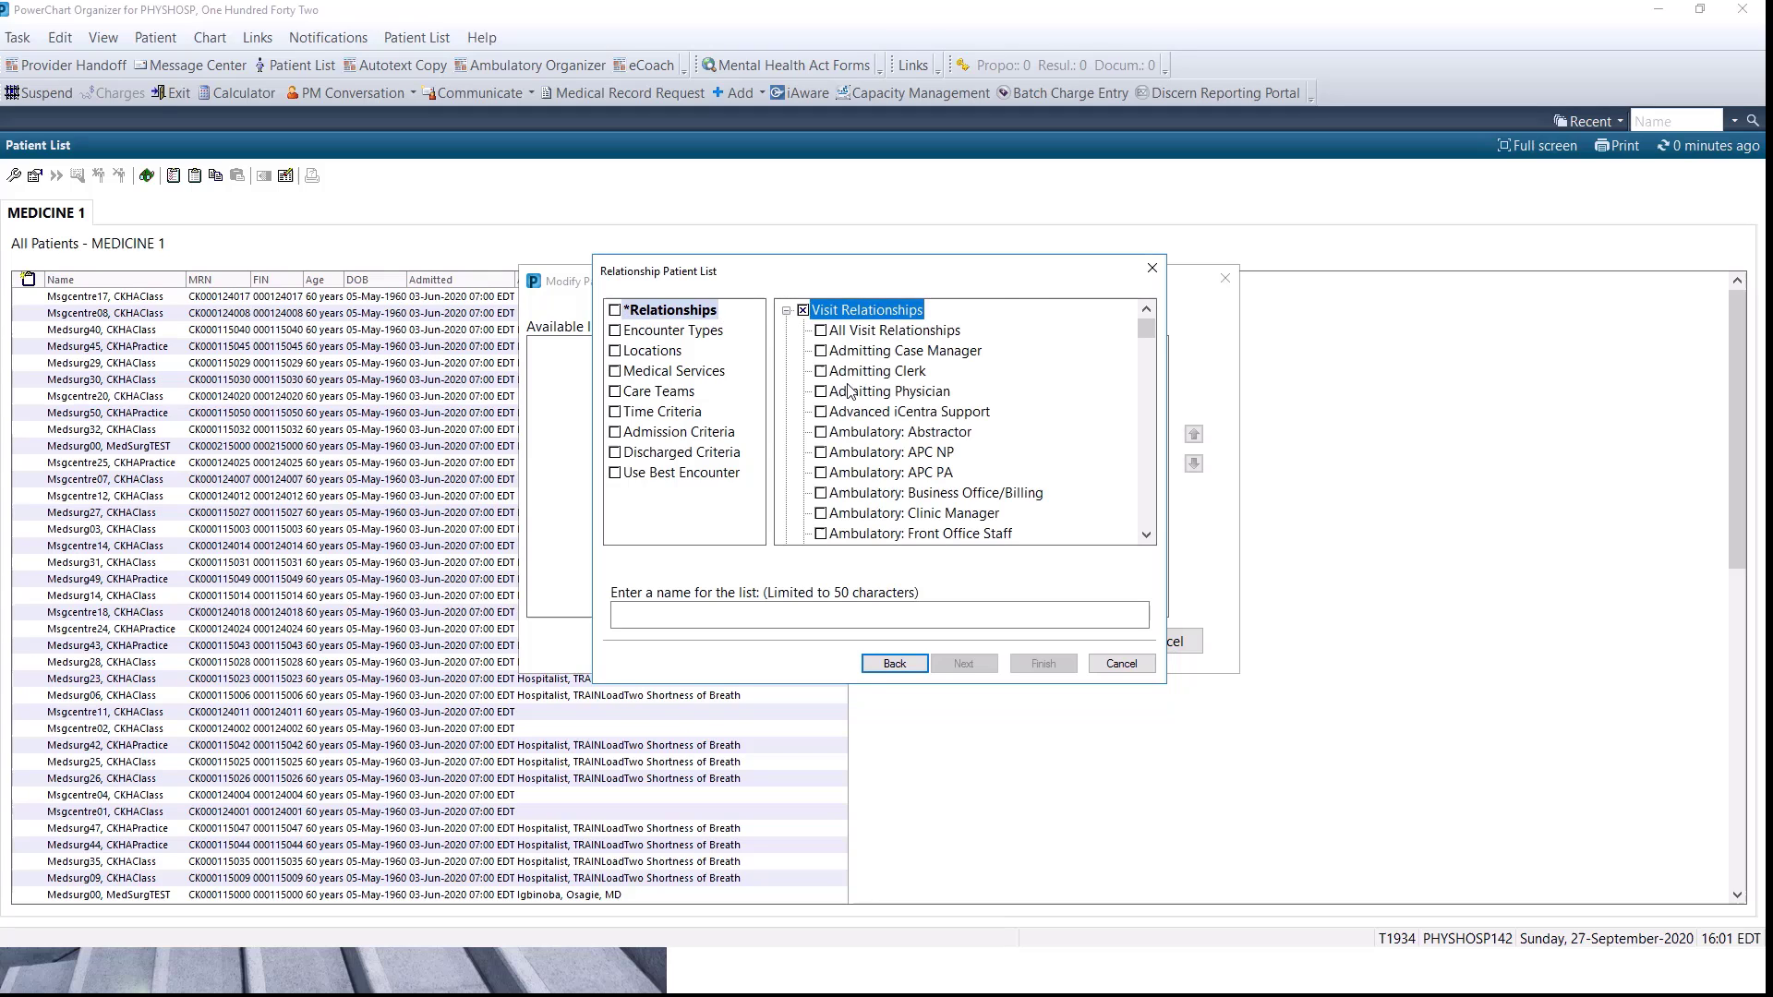
scroll(851, 391, "down", 10)
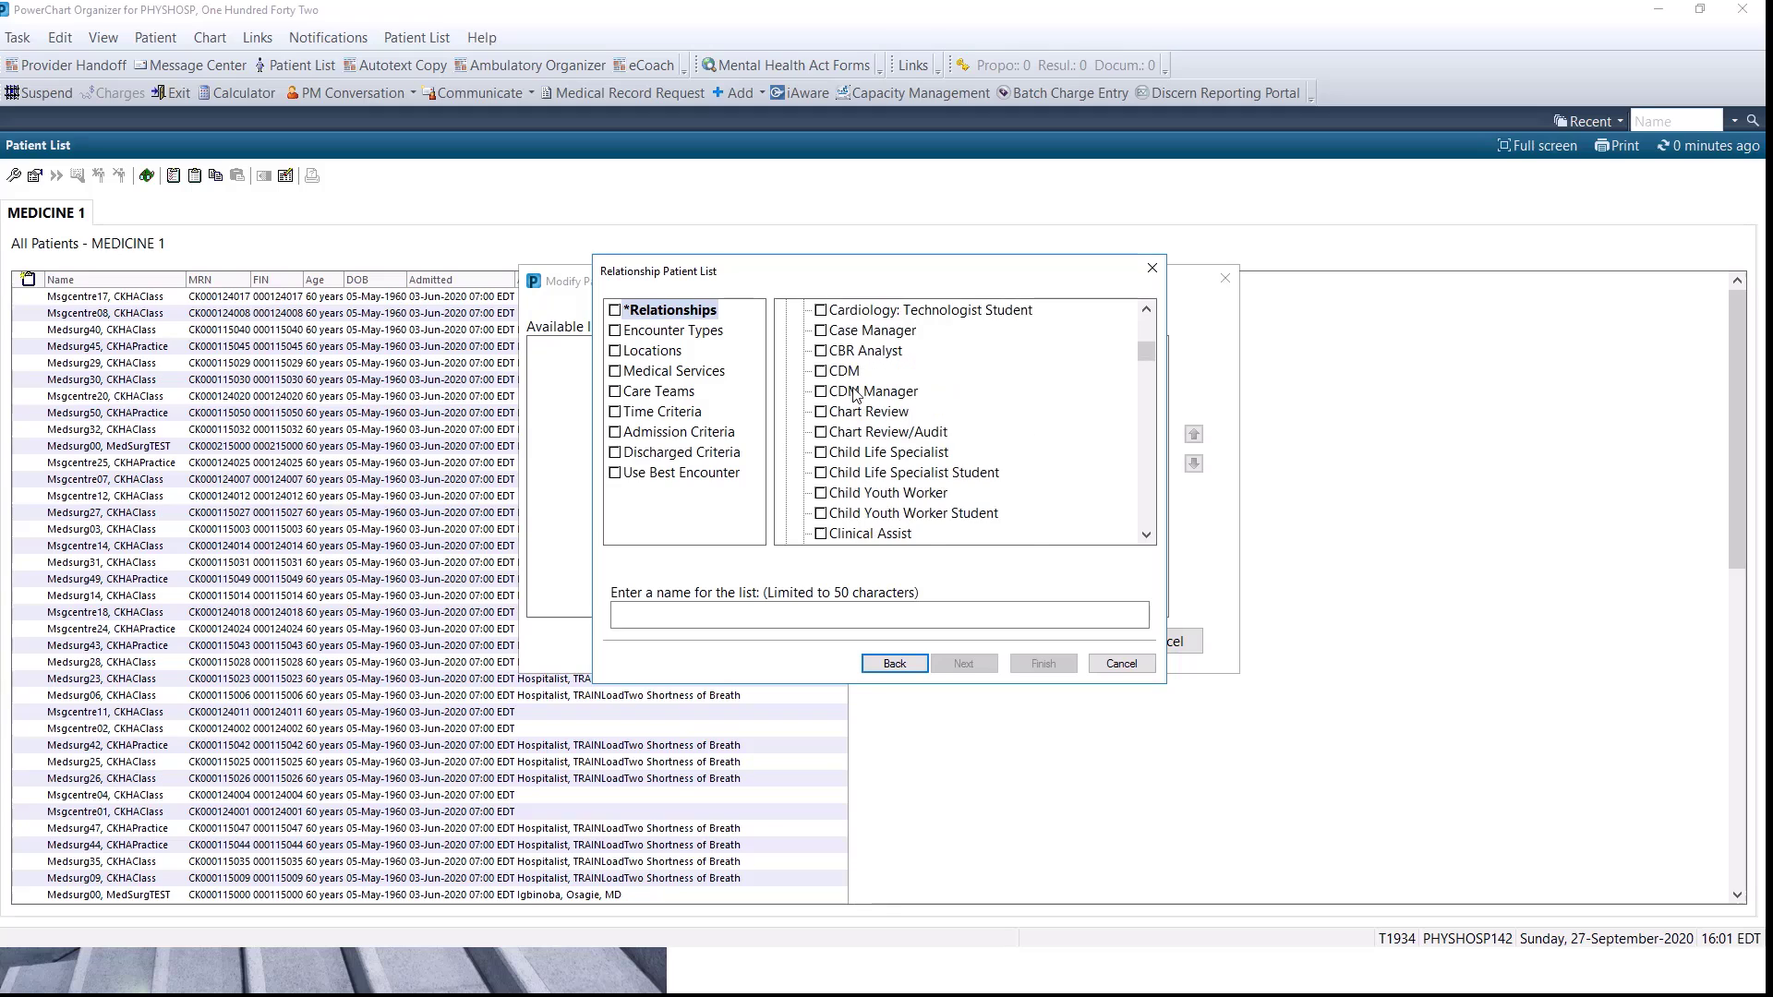
scroll(857, 395, "down", 4)
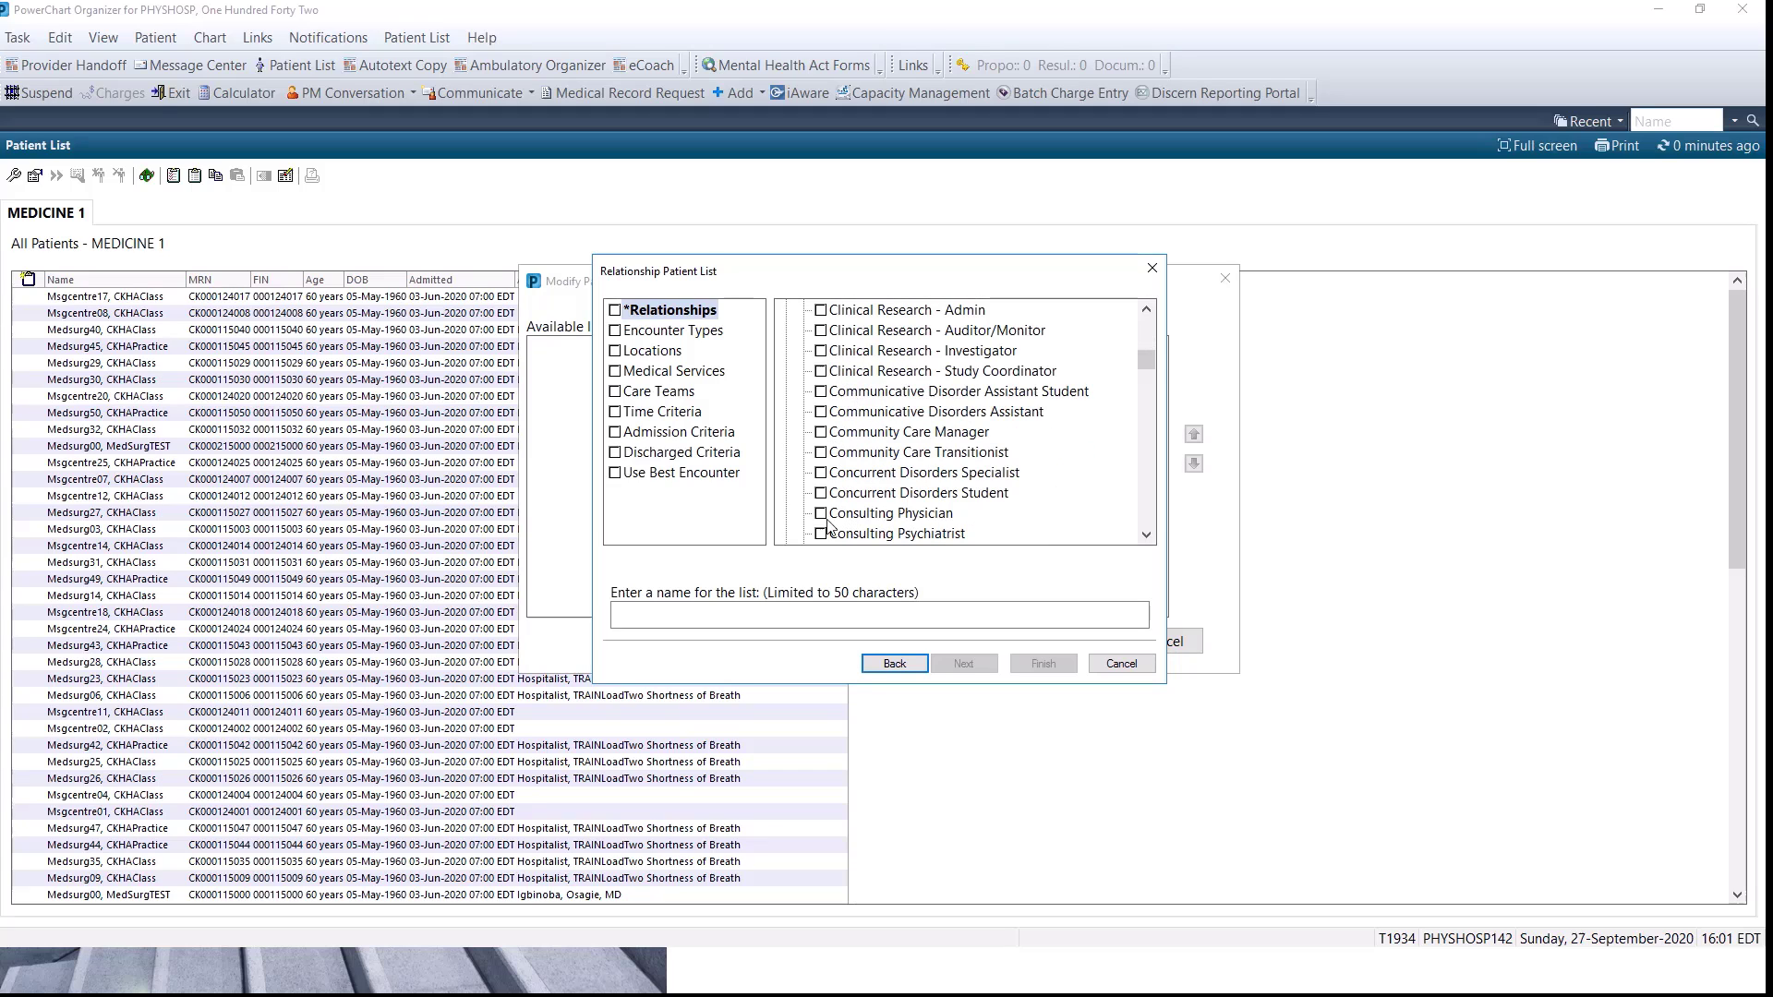
left_click(821, 514)
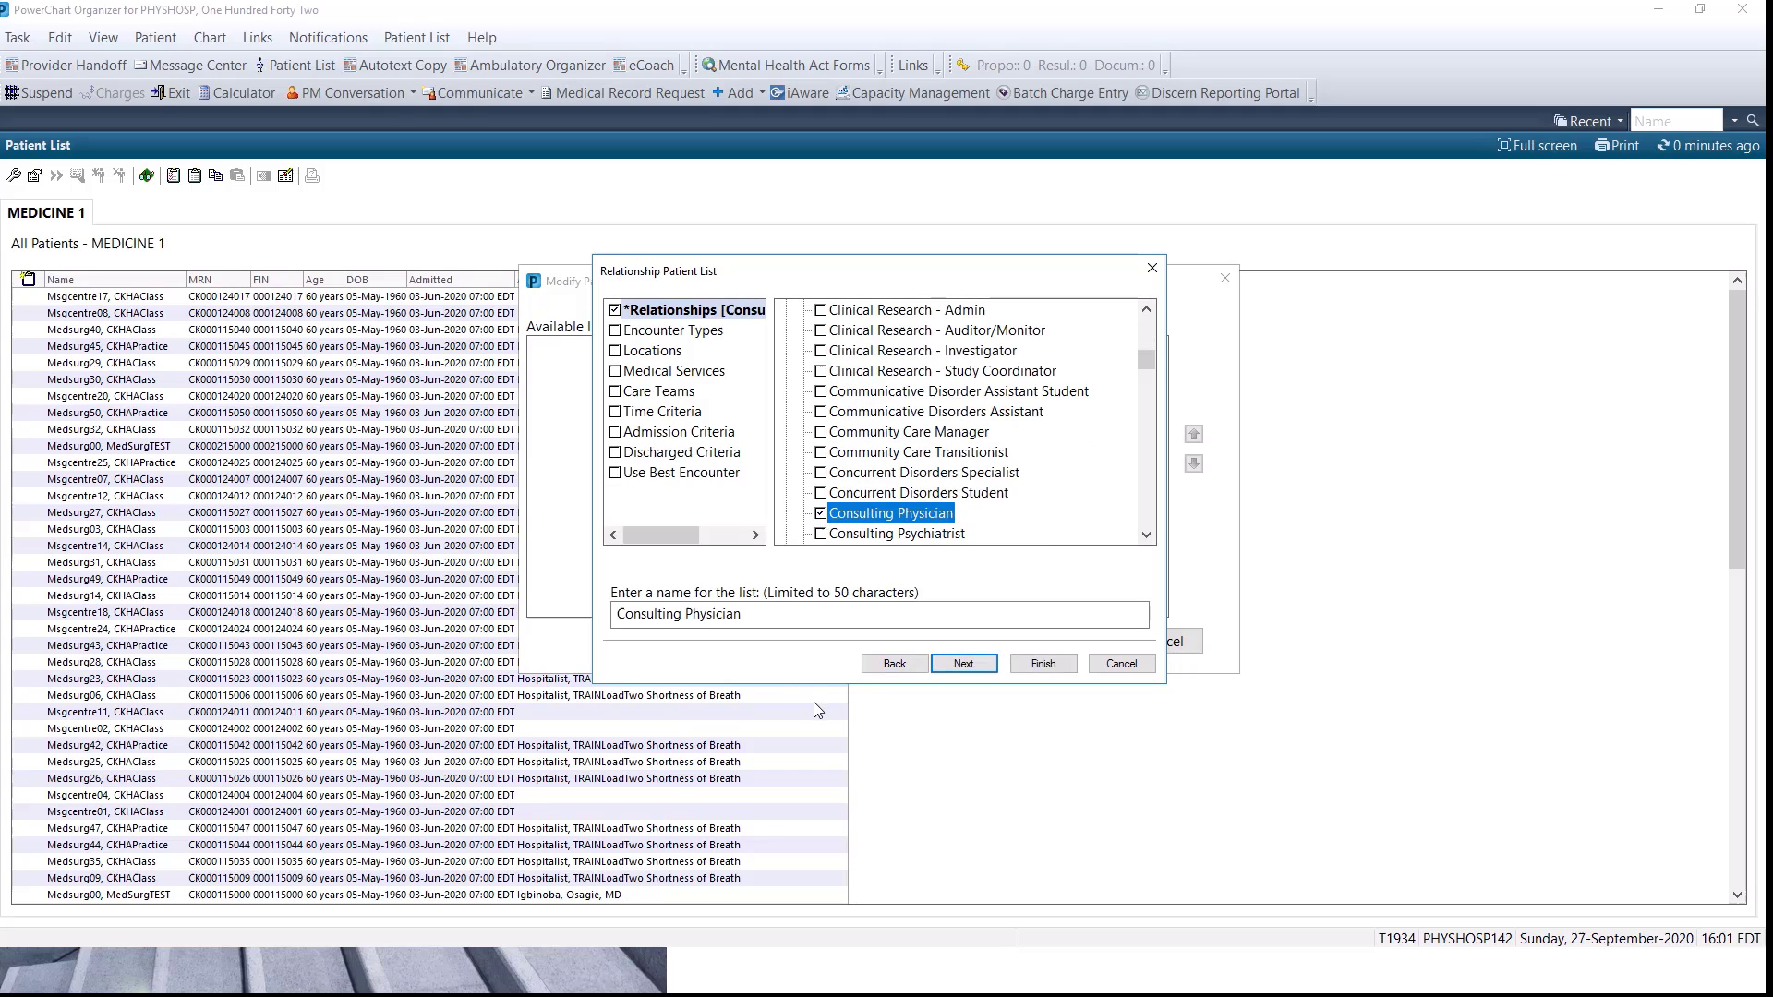
left_click(961, 672)
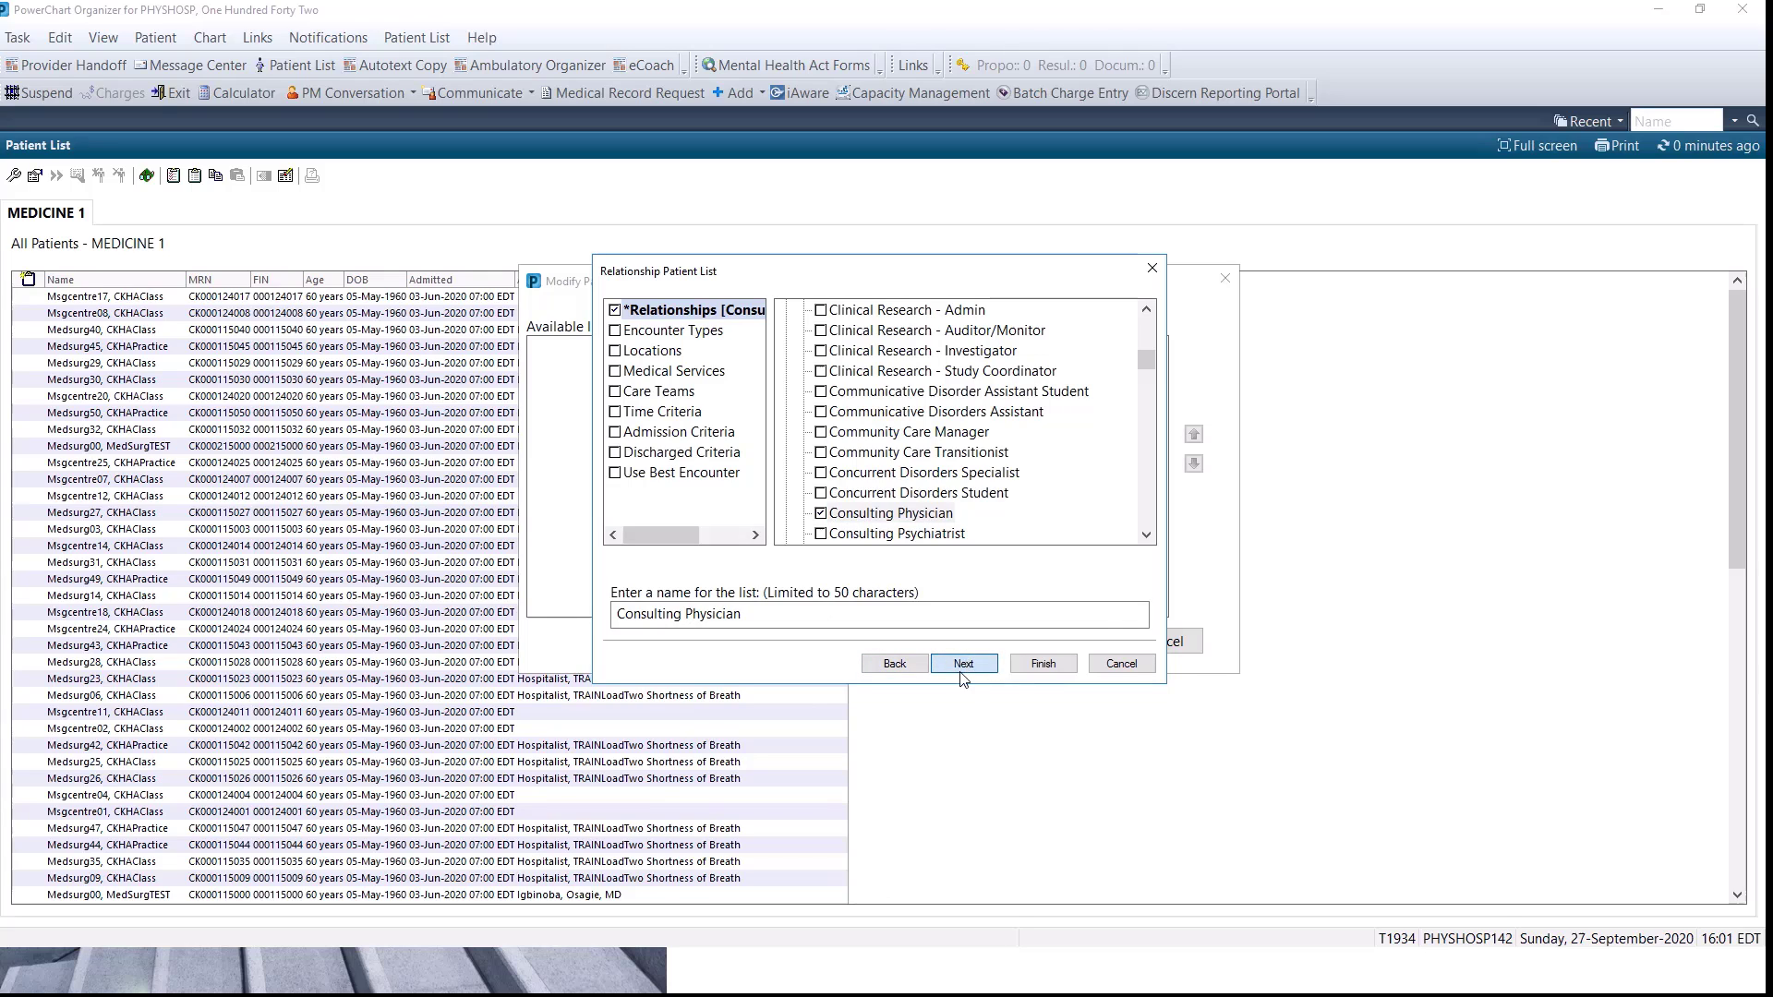
left_click(1044, 664)
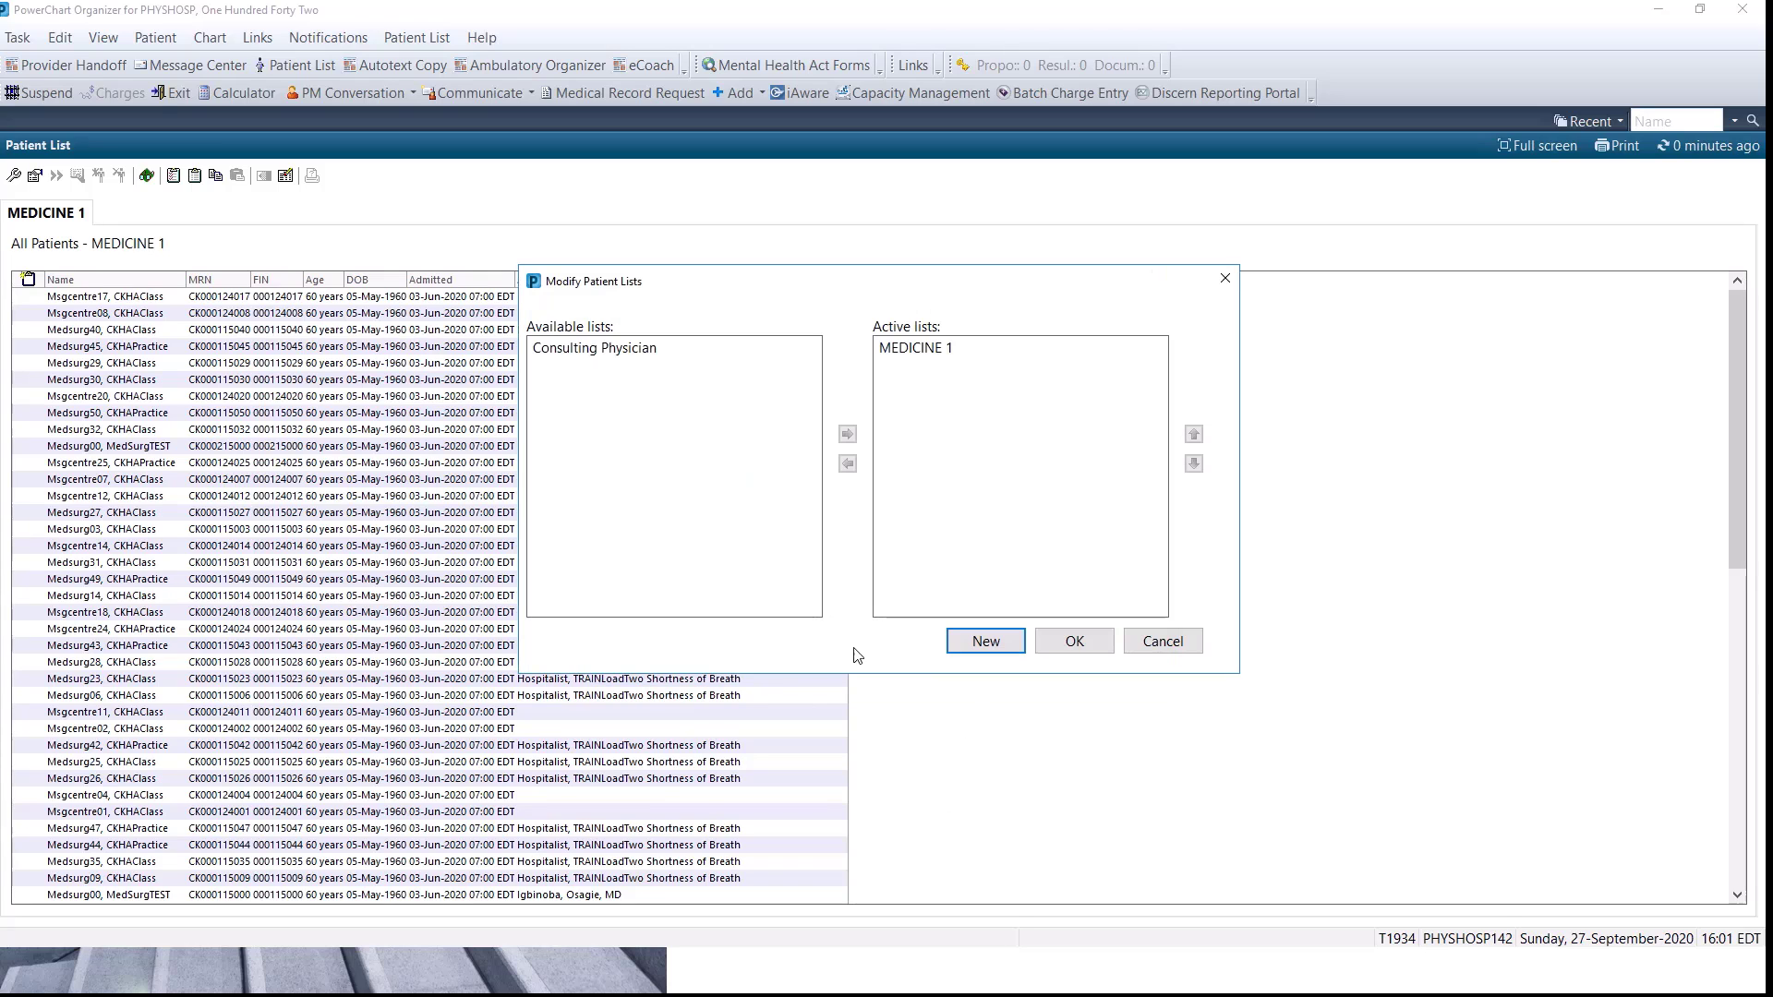
Move the Consulting Physician list to the active lists, confirm the change and display that list.
left_click(654, 354)
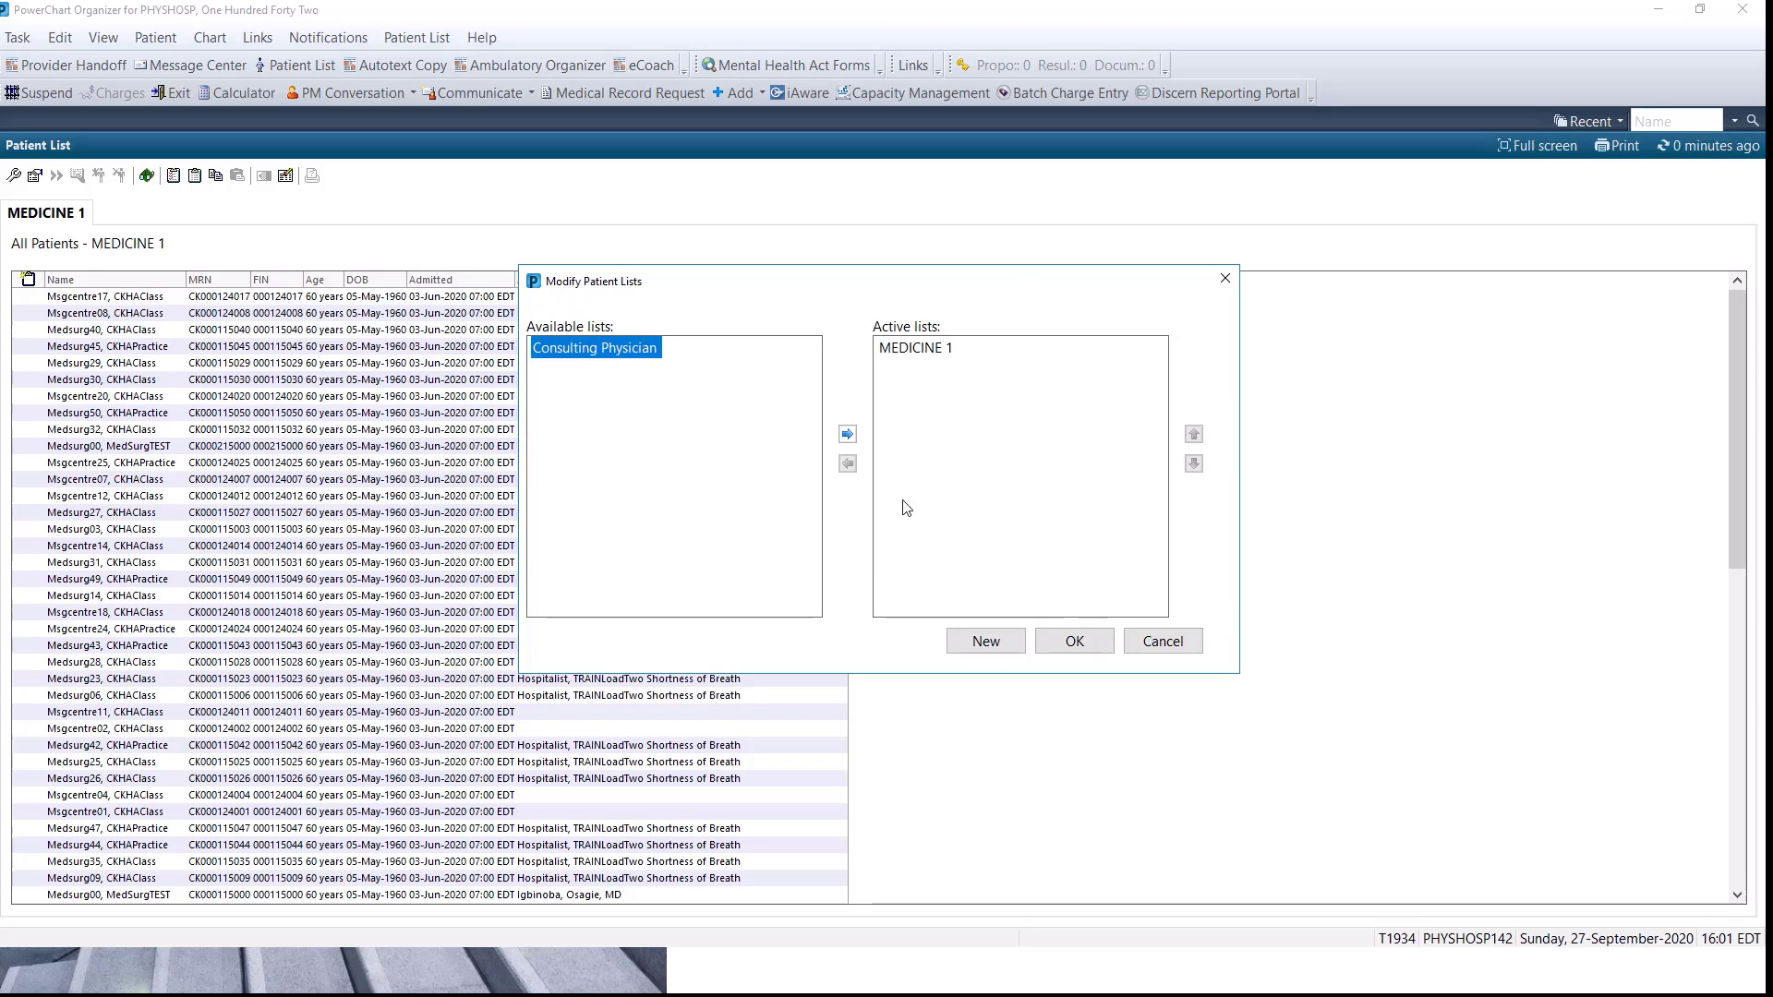
left_click(847, 434)
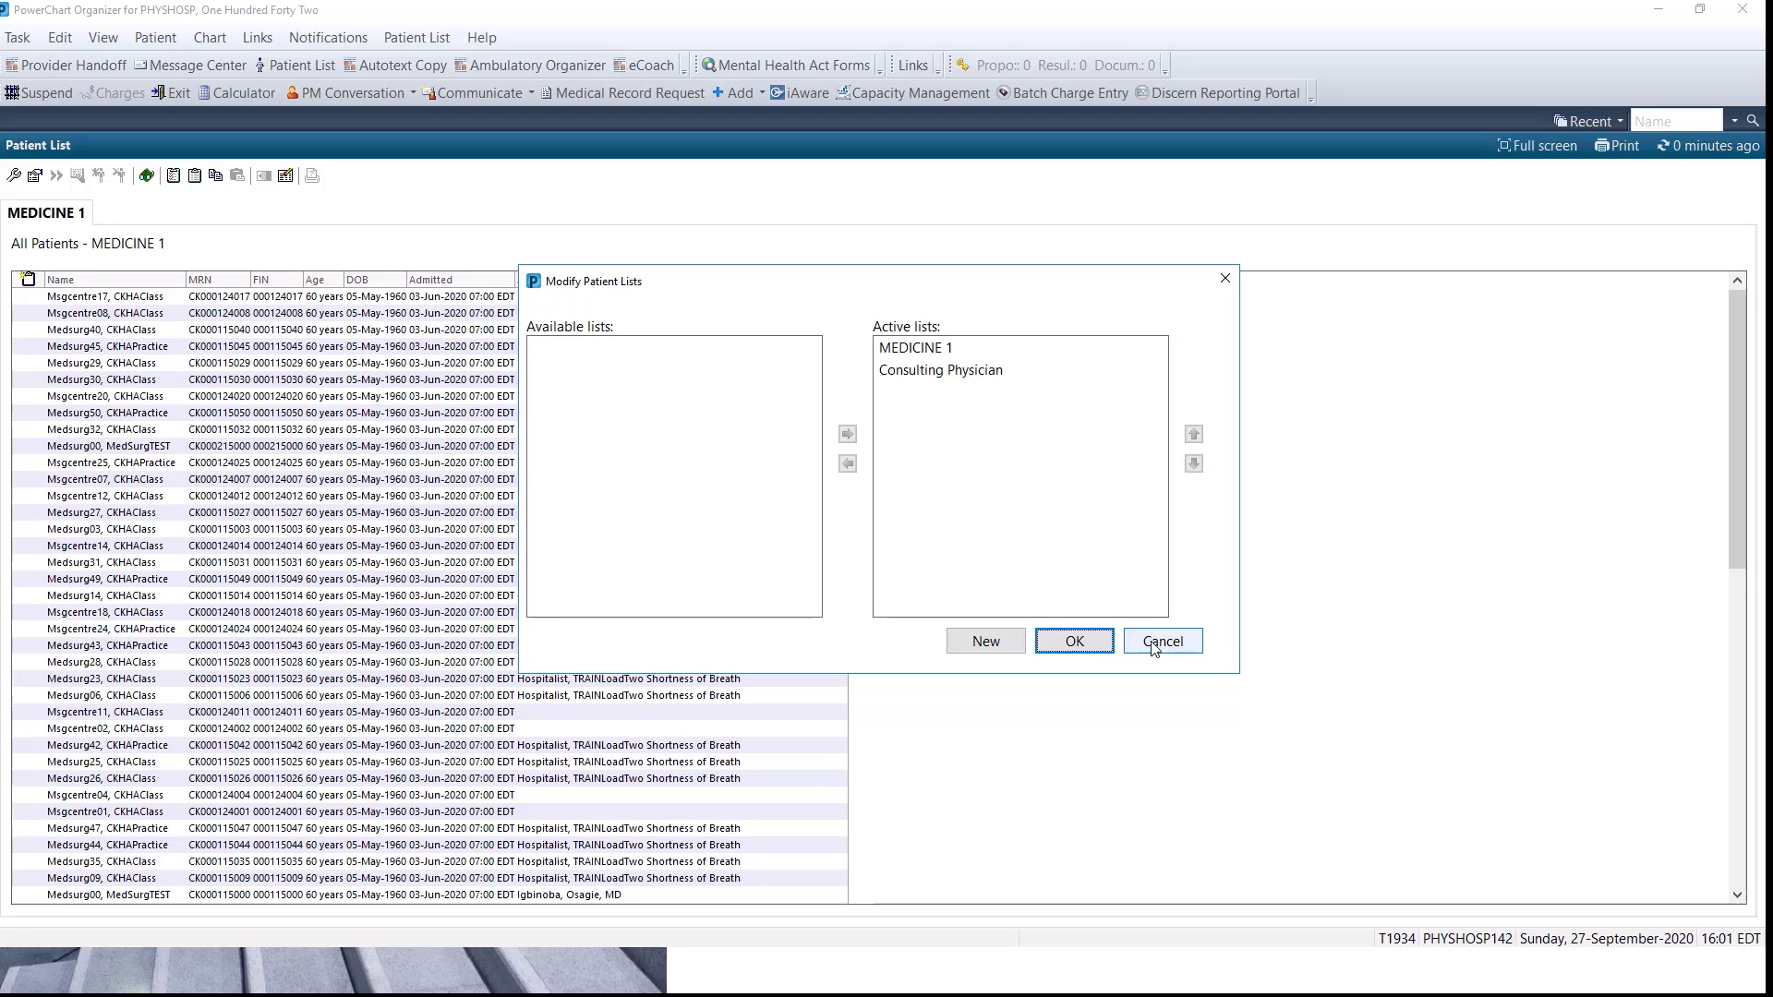
left_click(1074, 641)
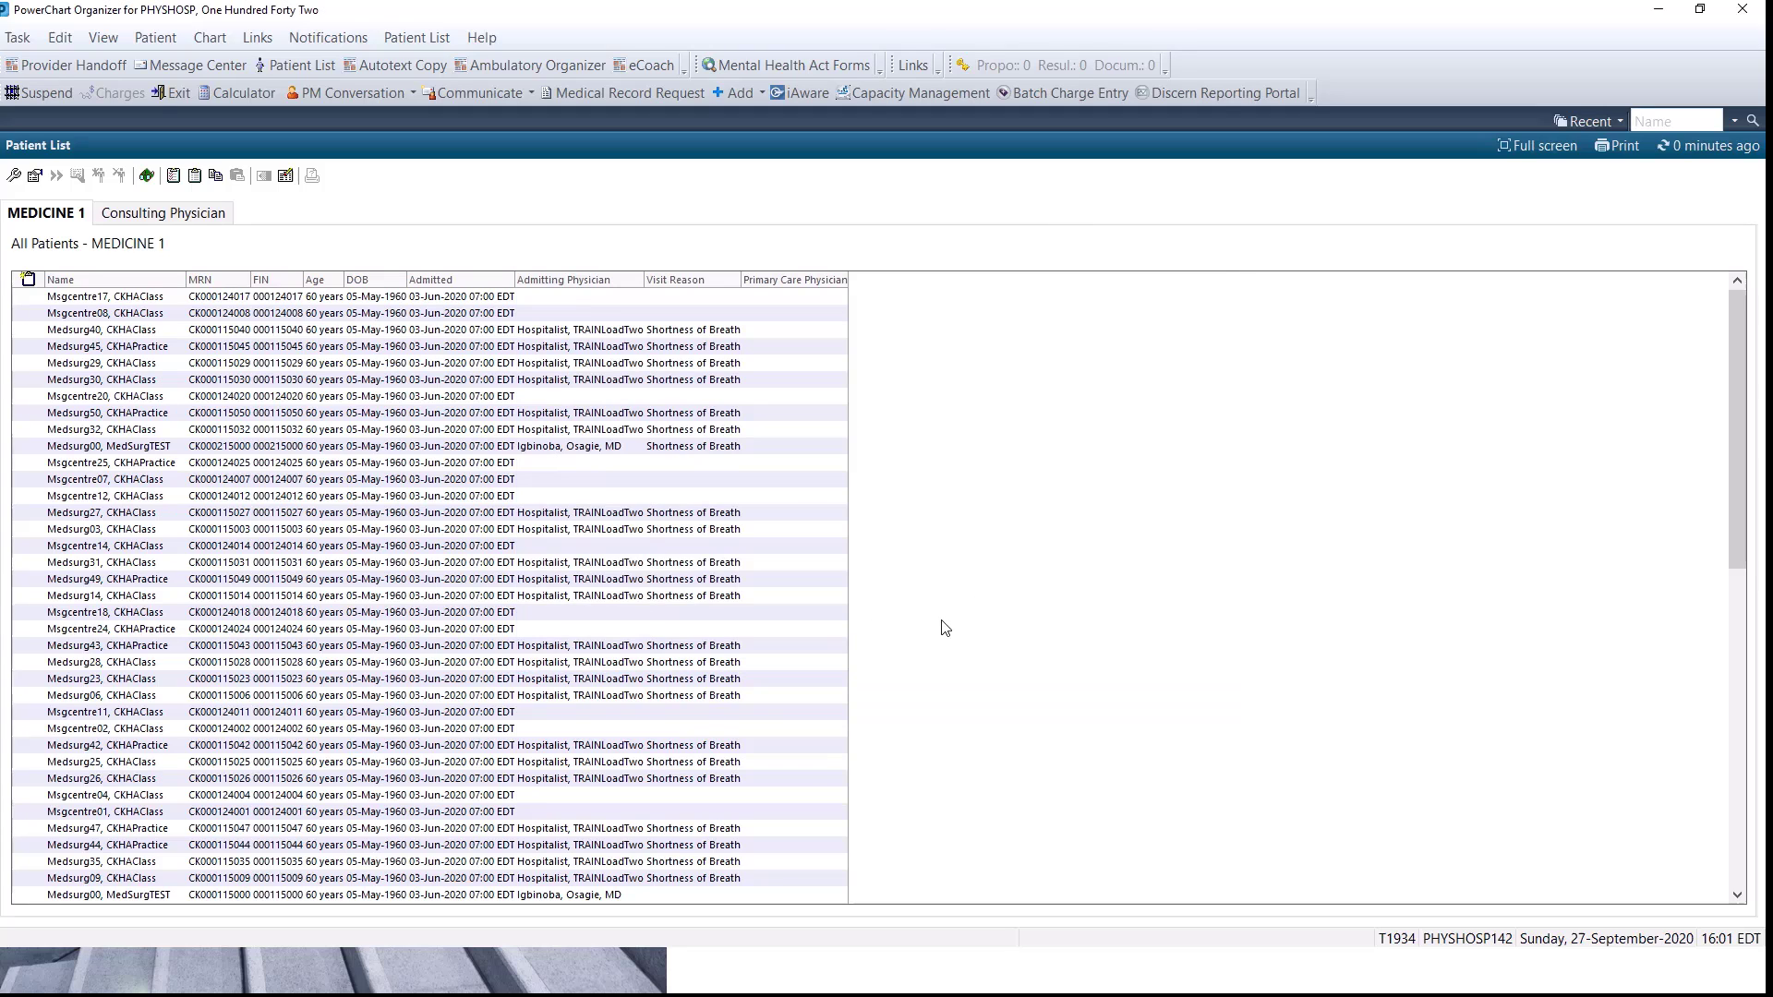
left_click(184, 218)
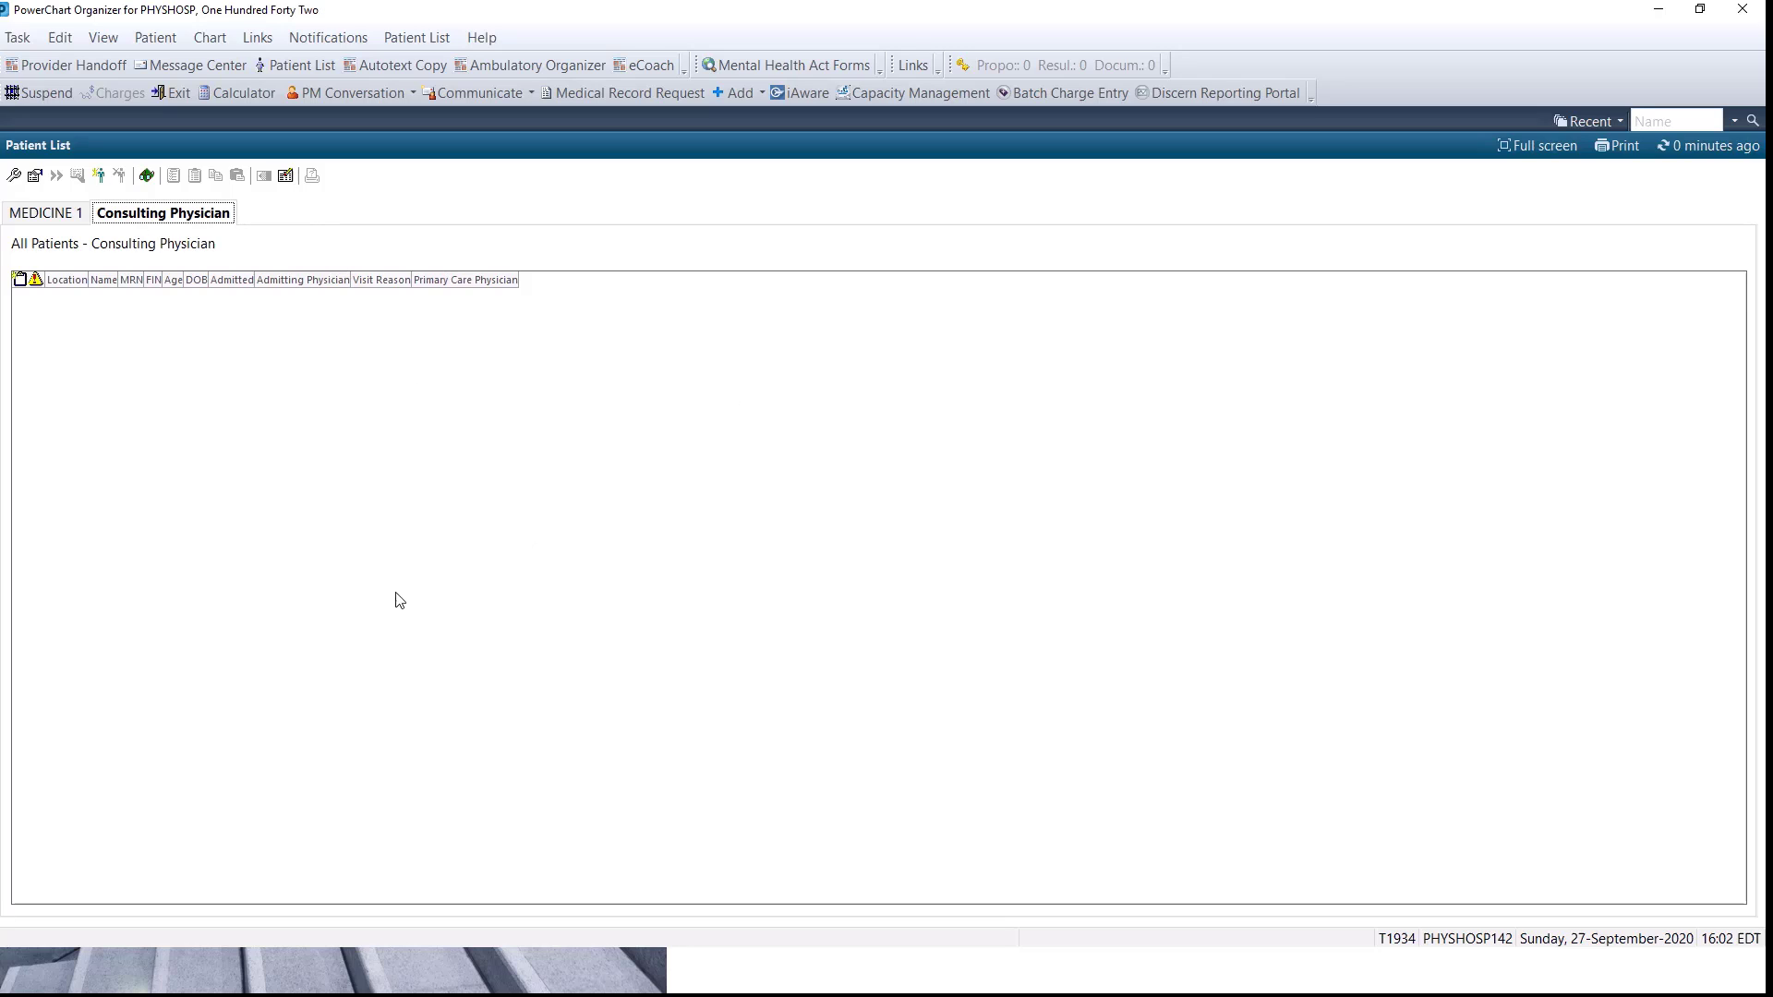
Open the chart of the eleventh patient in the MEDICINE 1 list, assigning the Consulting Physician relationship, and maximize the chart window.
left_click(62, 218)
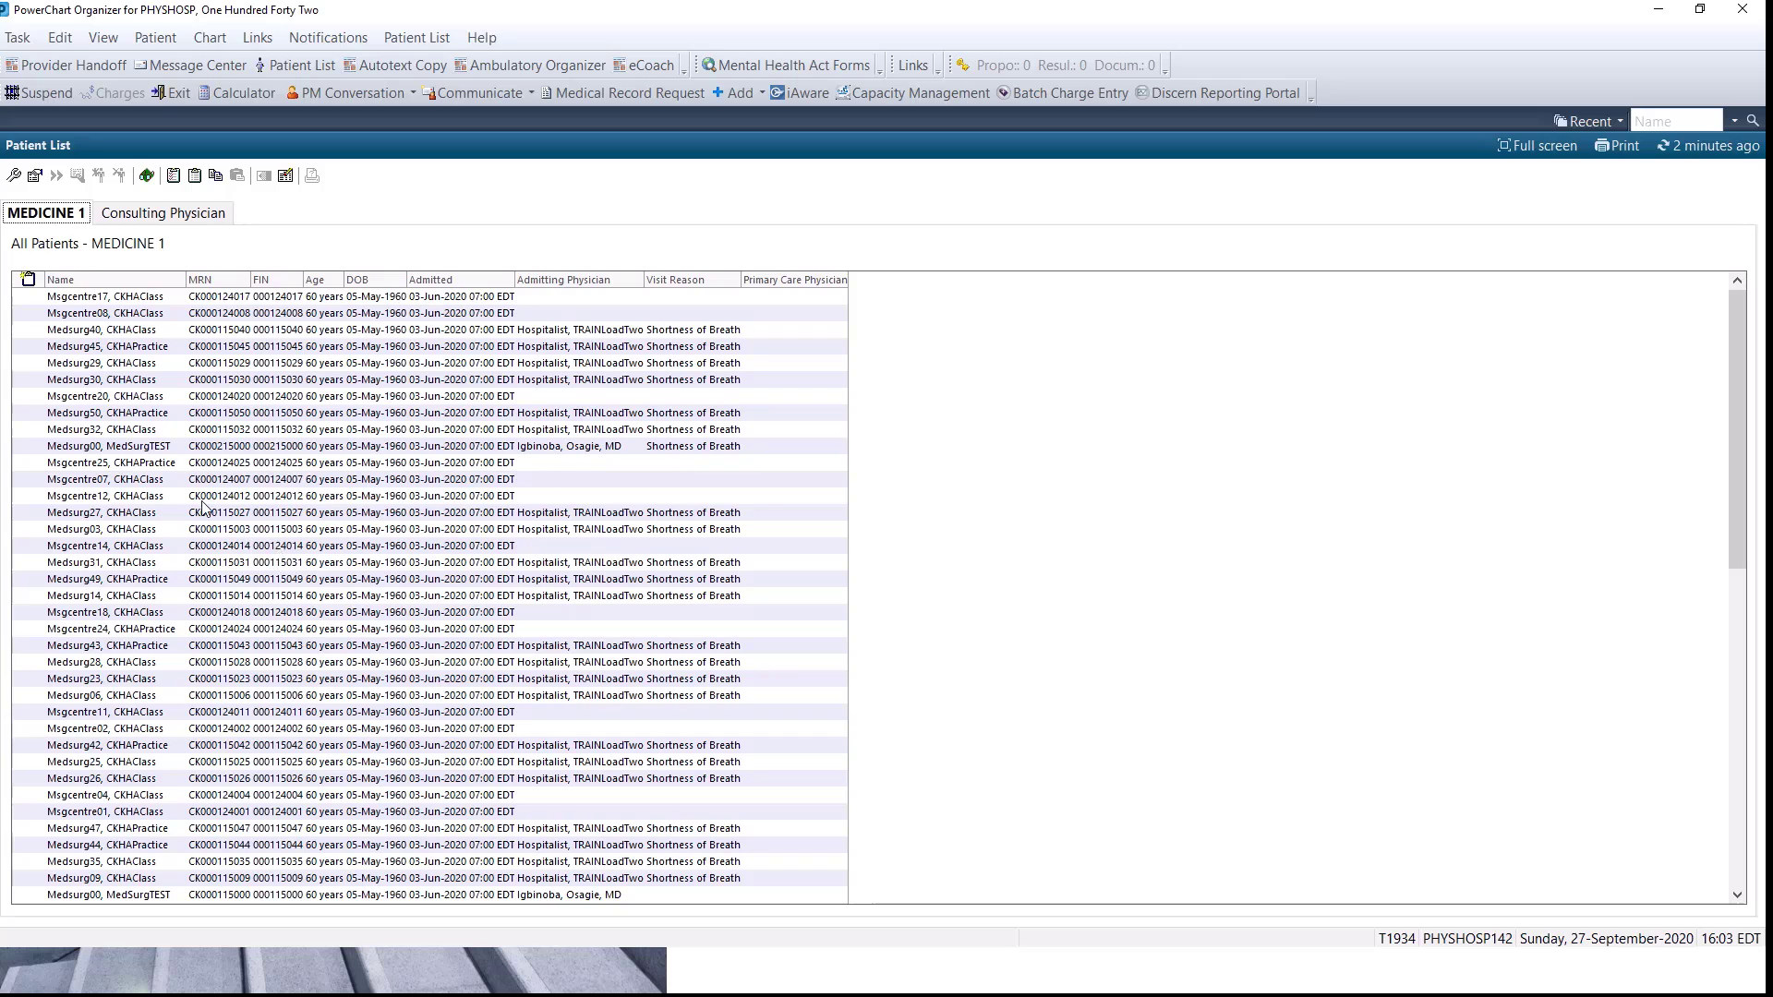
left_click(165, 464)
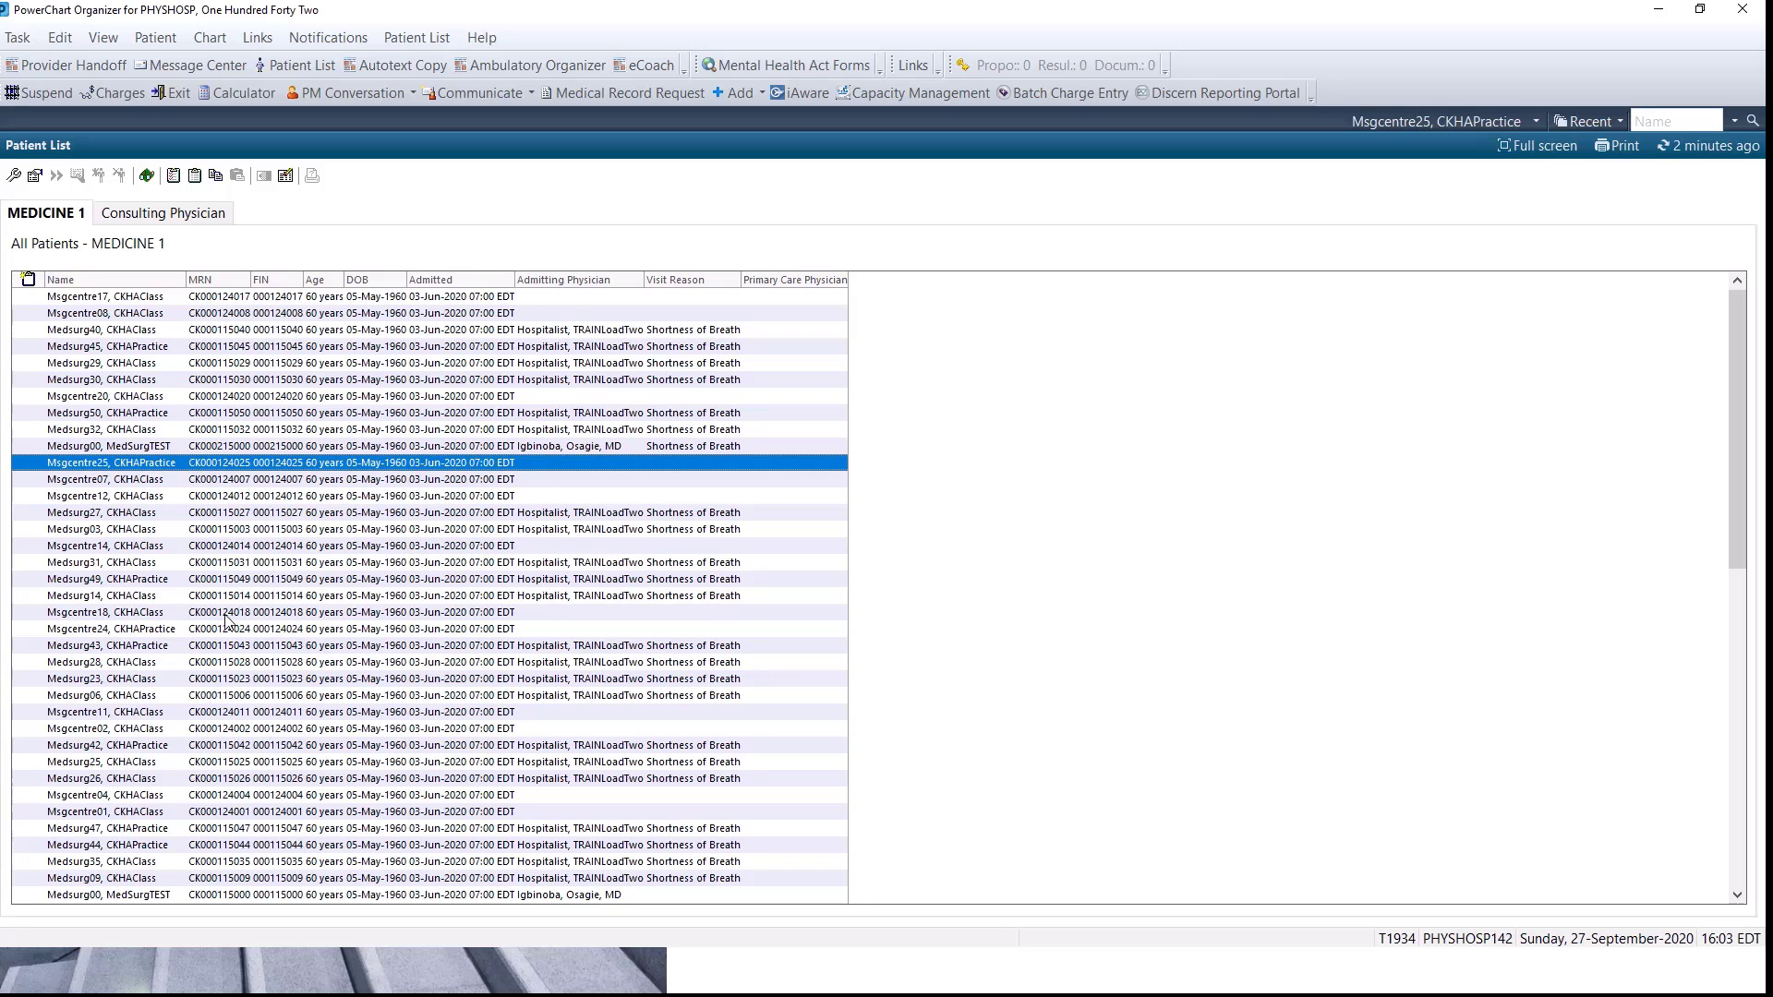
double_click(159, 462)
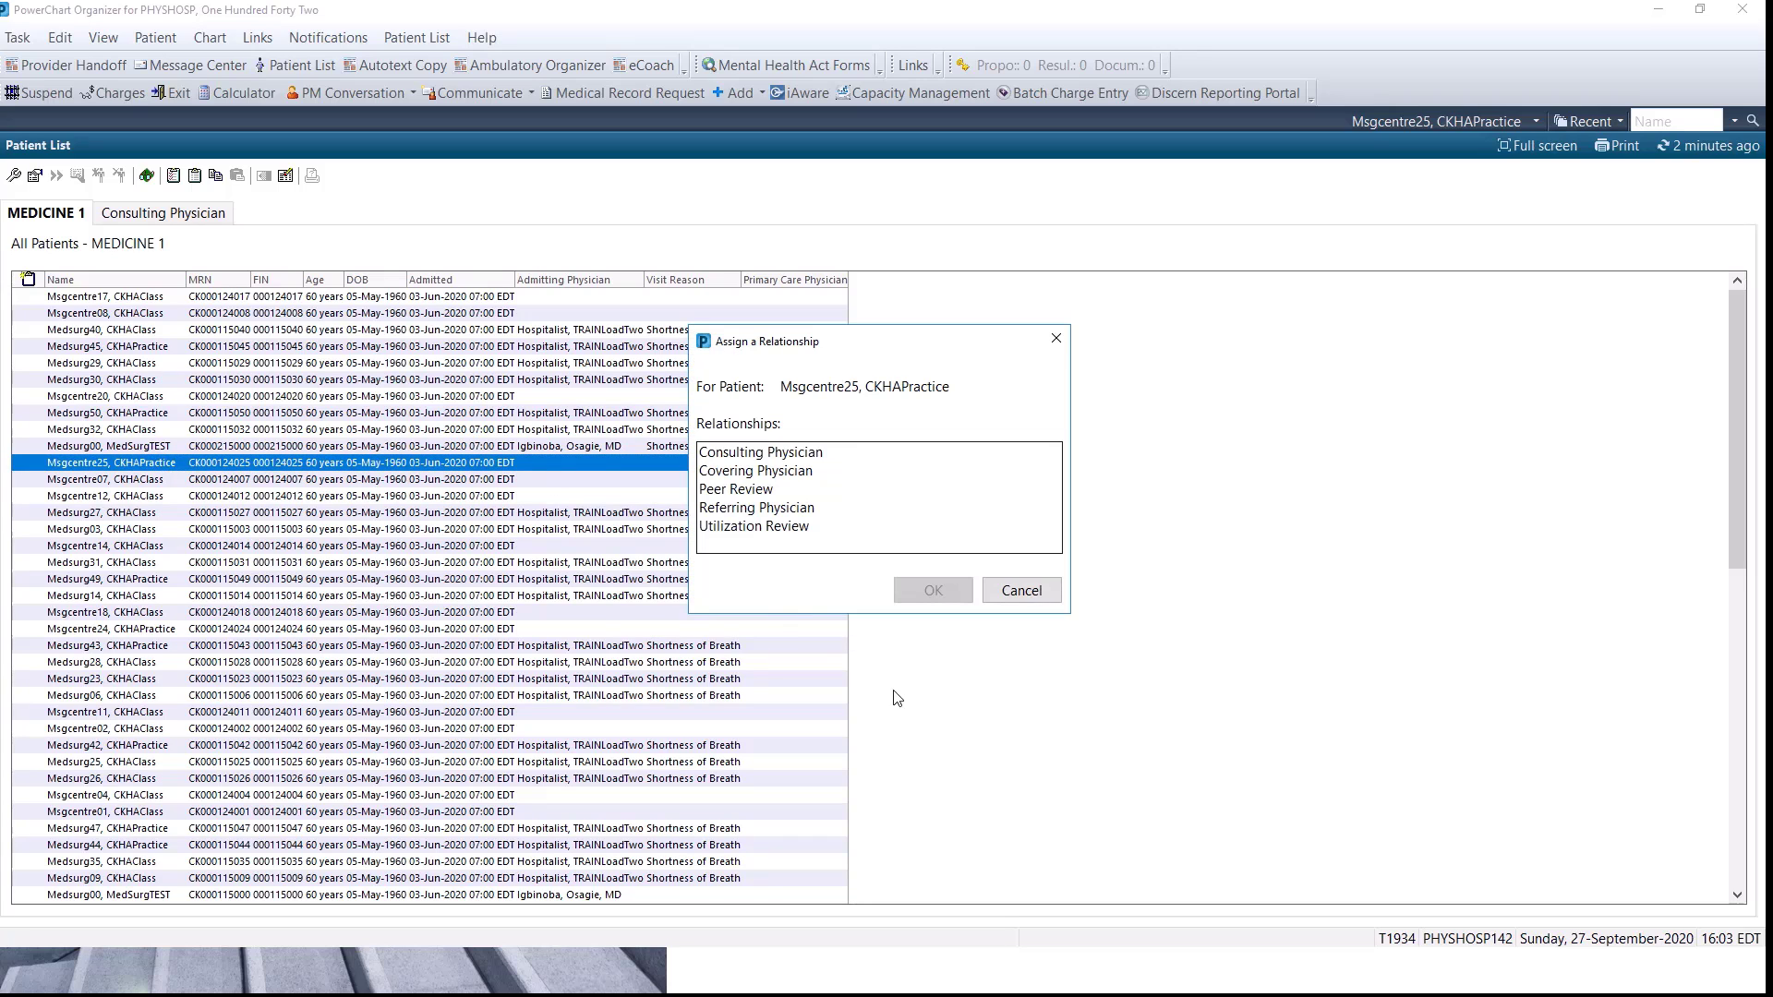
left_click(757, 455)
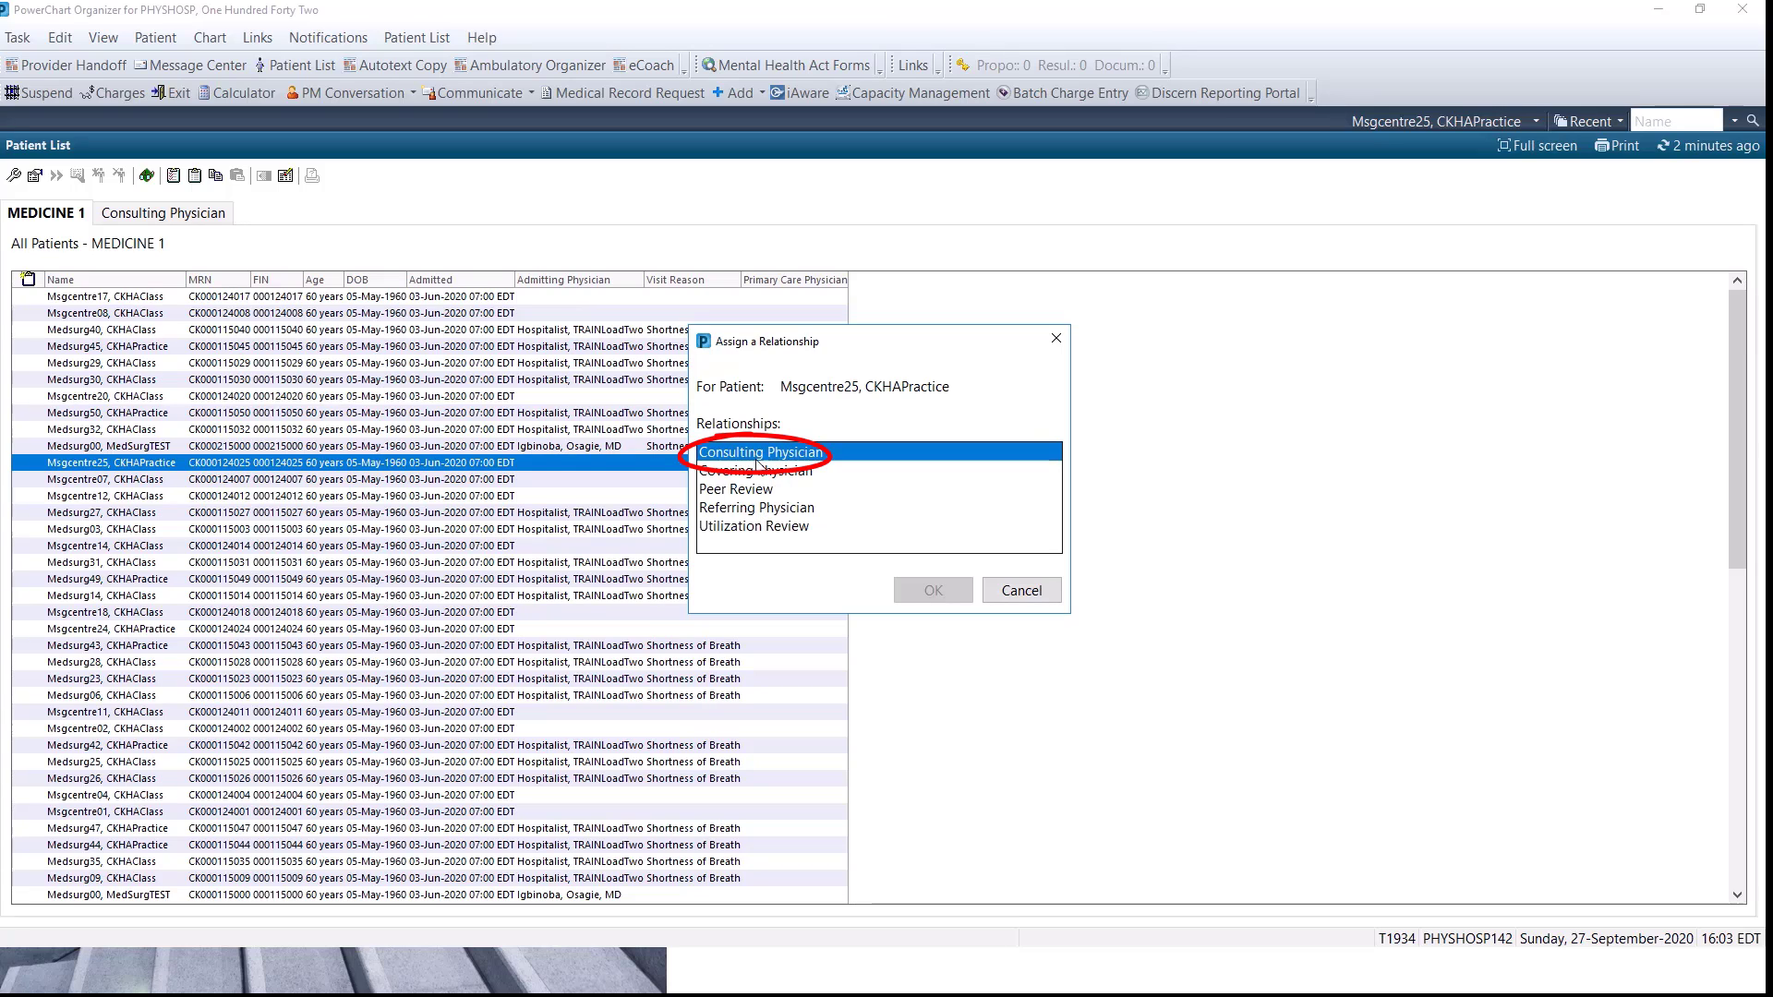
left_click(960, 590)
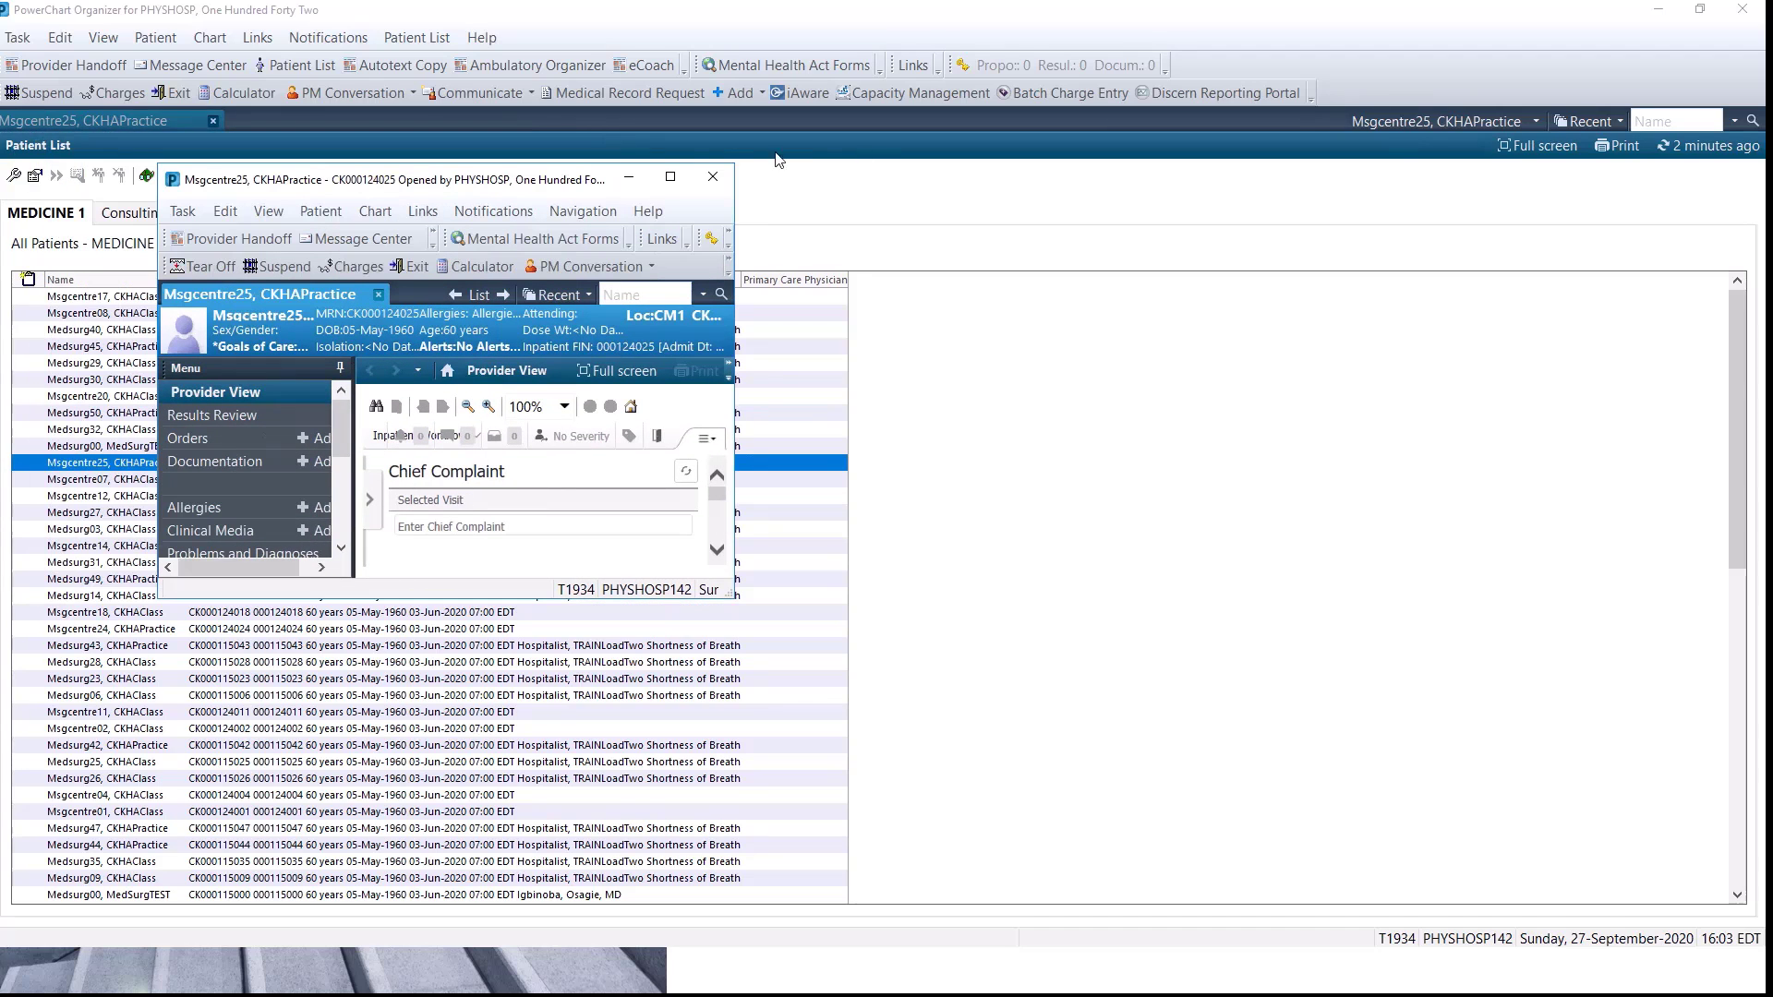
left_click(670, 177)
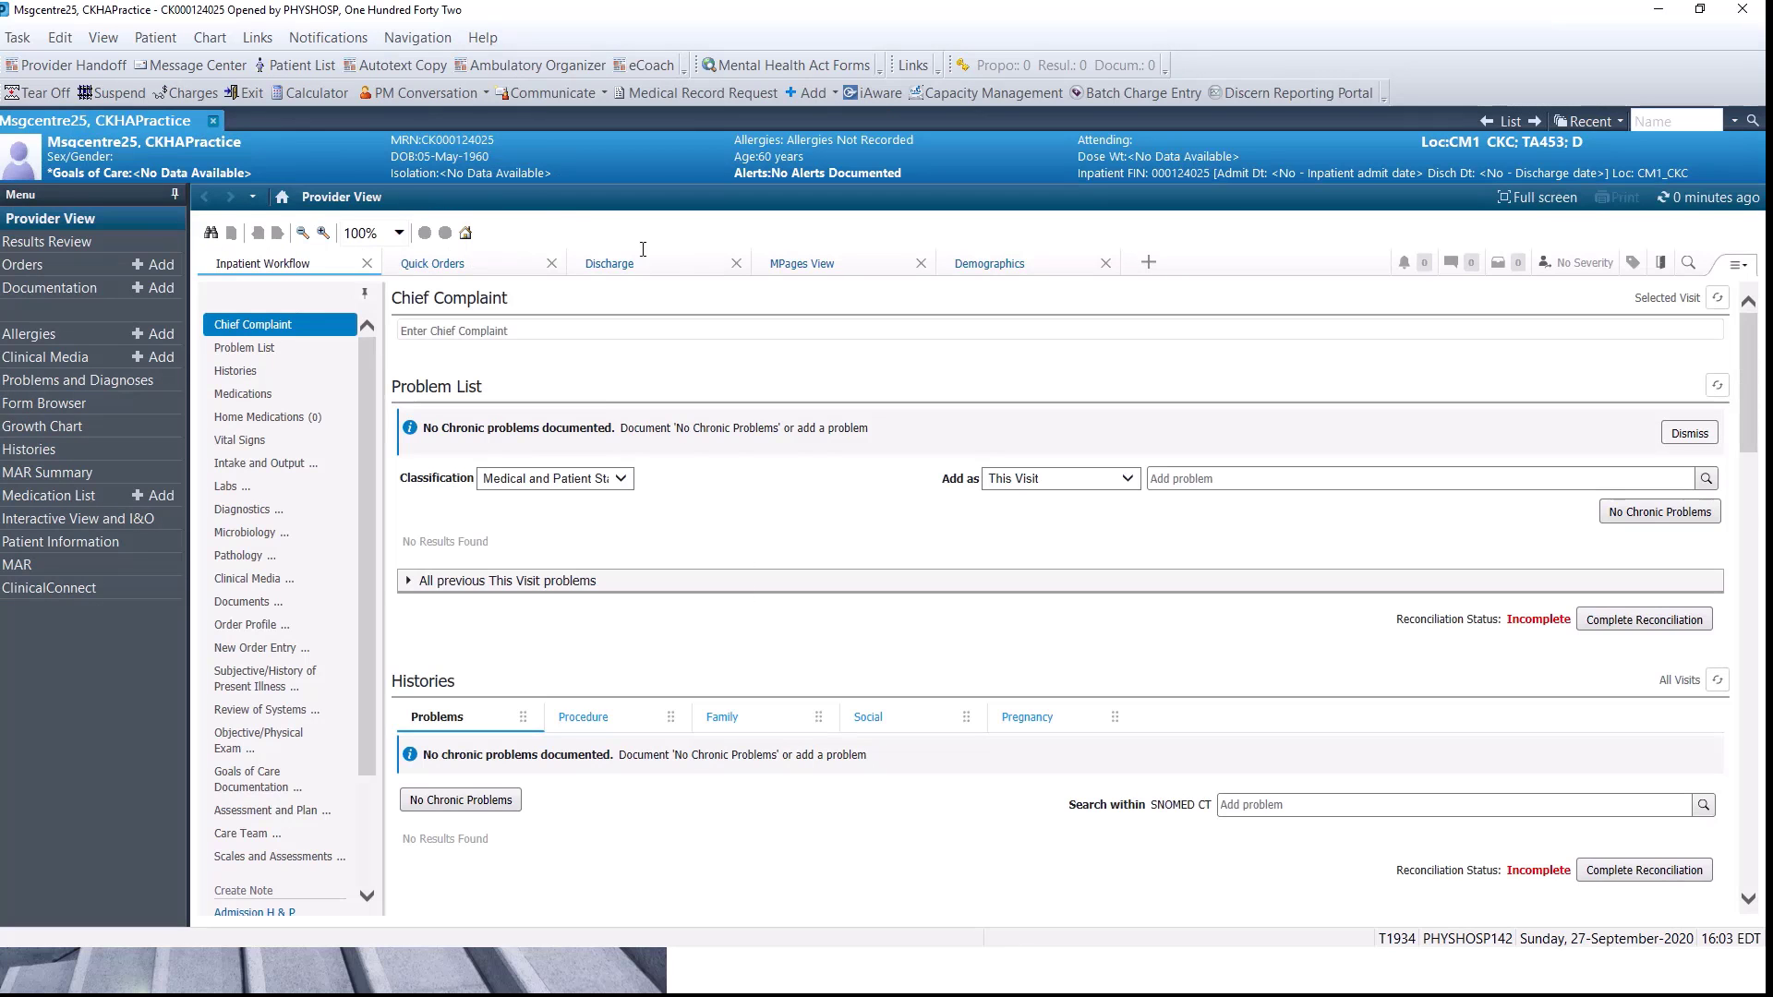